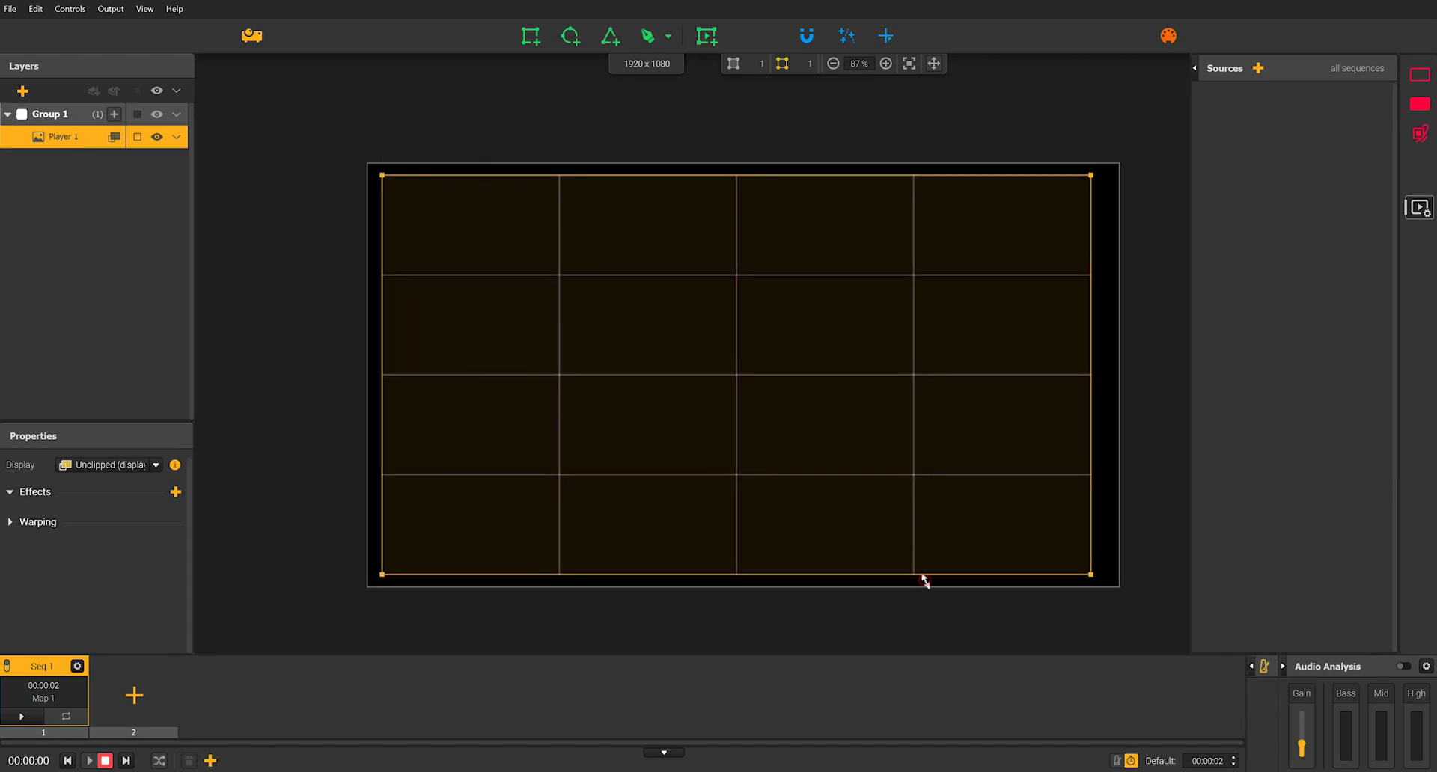
Load the CandyWarp.fs shader into Player 1 and enable Spout output sharing.
{"action": "left_click", "coordinate": [1259, 68]}
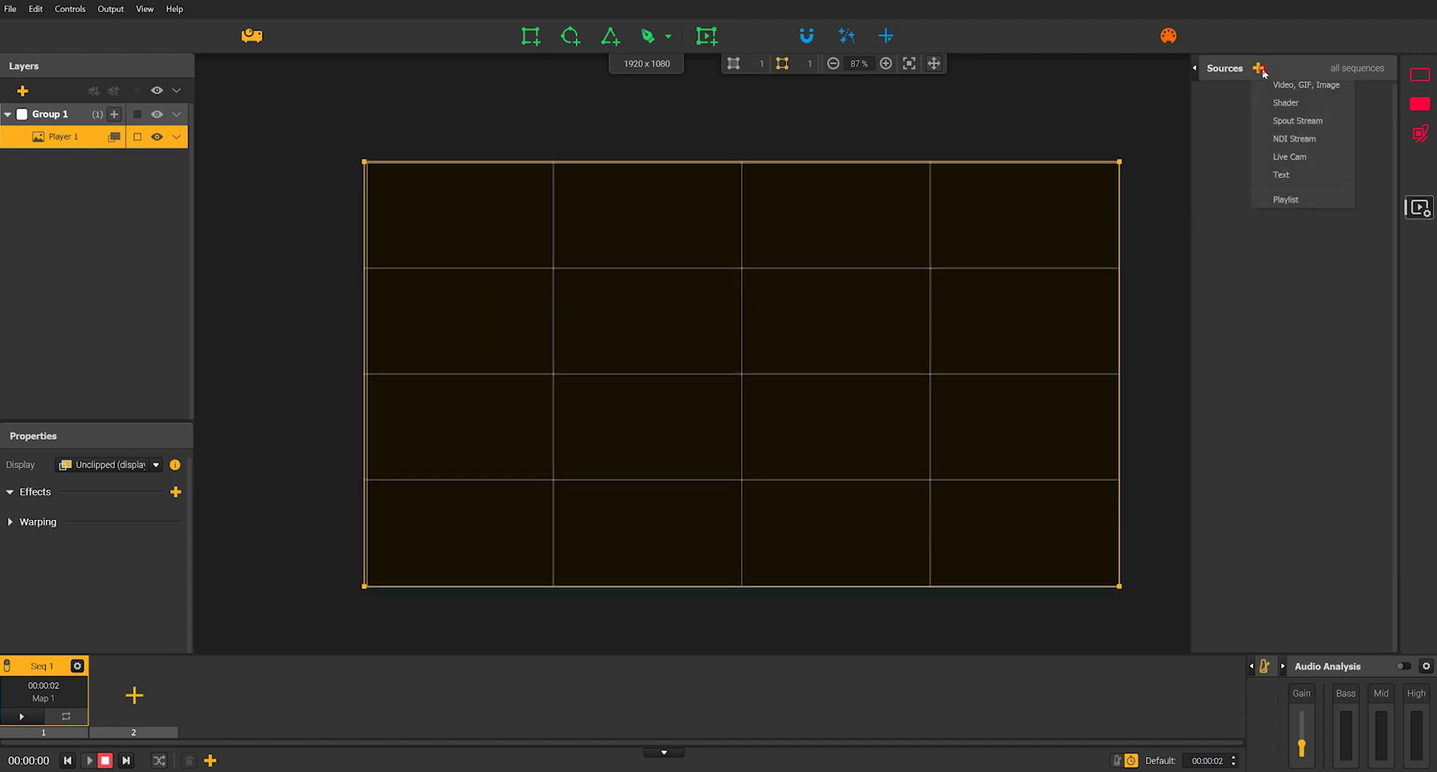
{"action": "left_click", "coordinate": [1299, 105]}
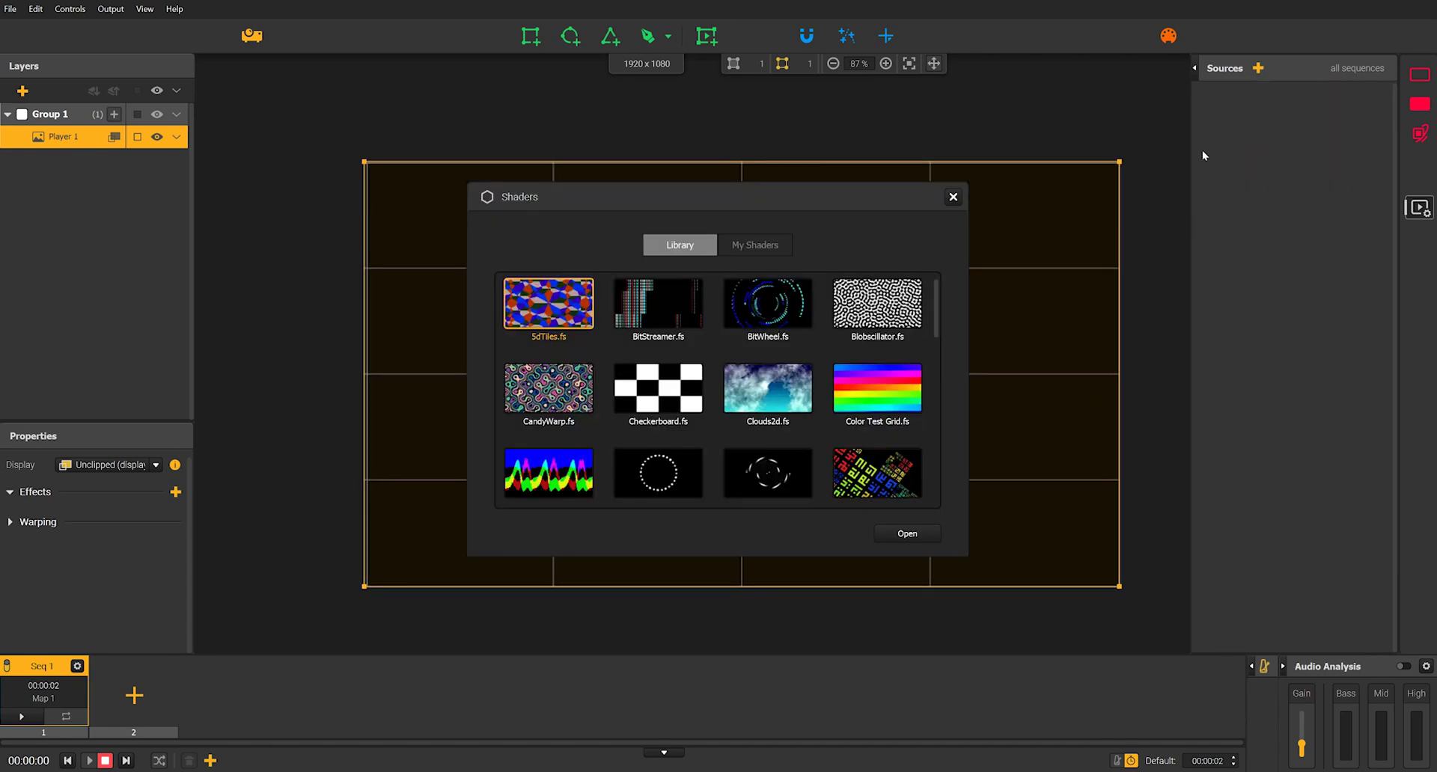
{"action": "left_click", "coordinate": [926, 536]}
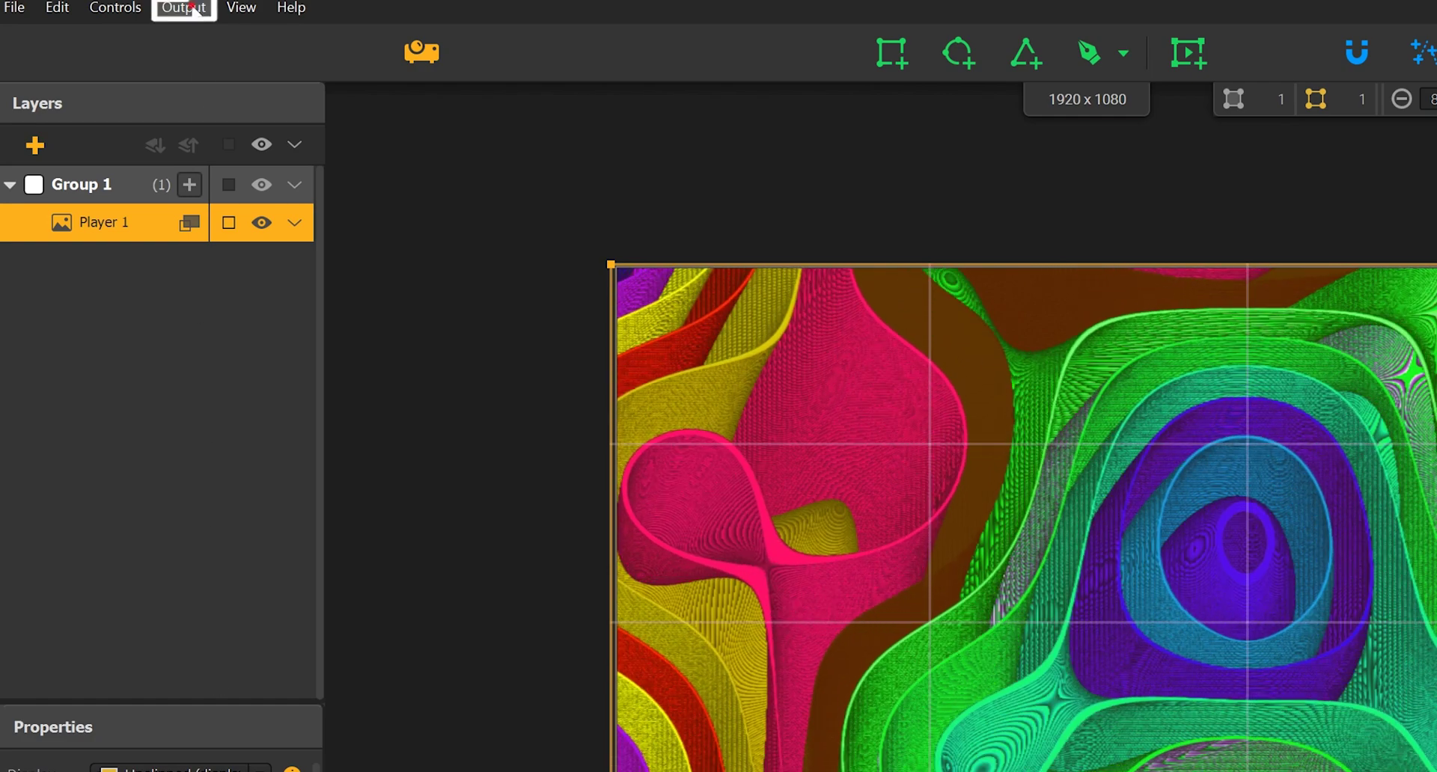
{"action": "left_click", "coordinate": [193, 9]}
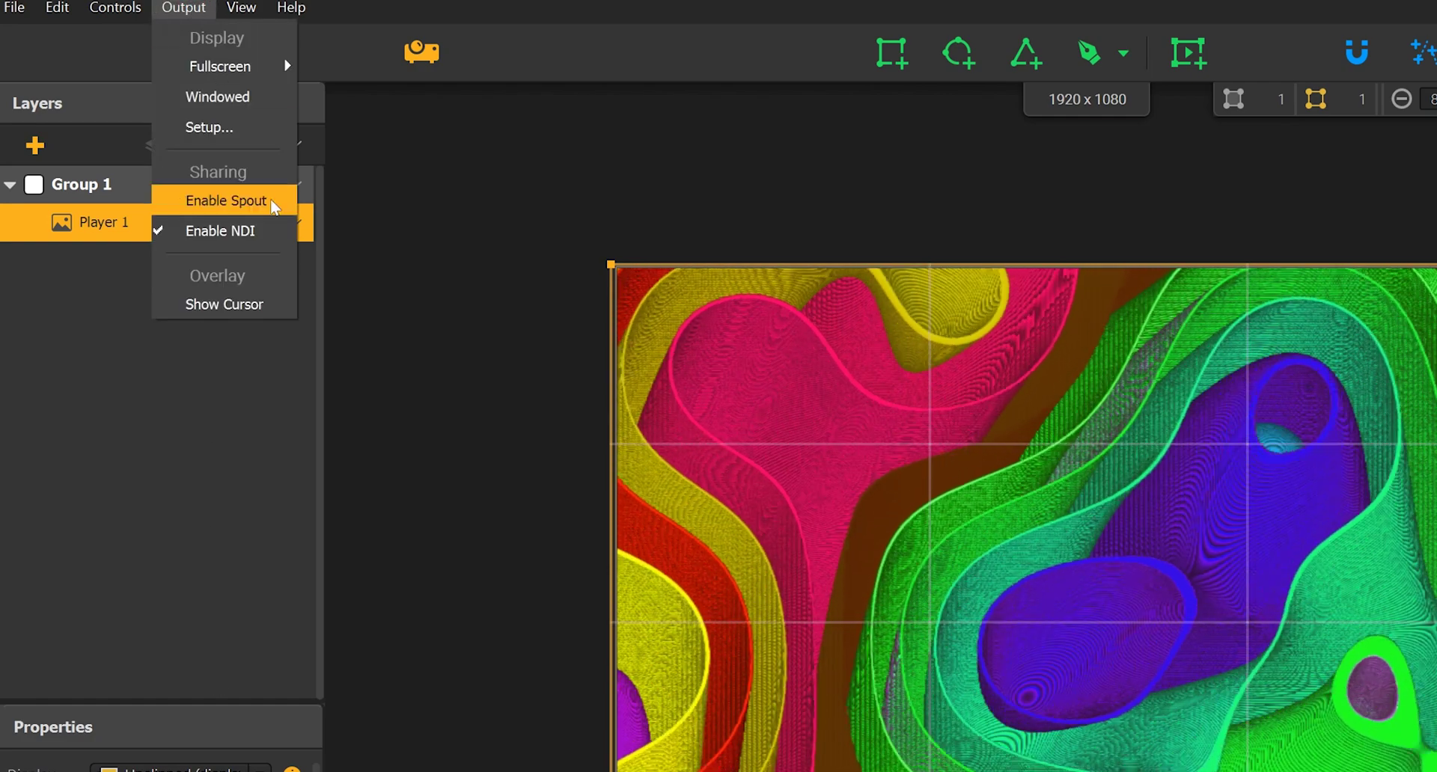
{"action": "left_click", "coordinate": [271, 201]}
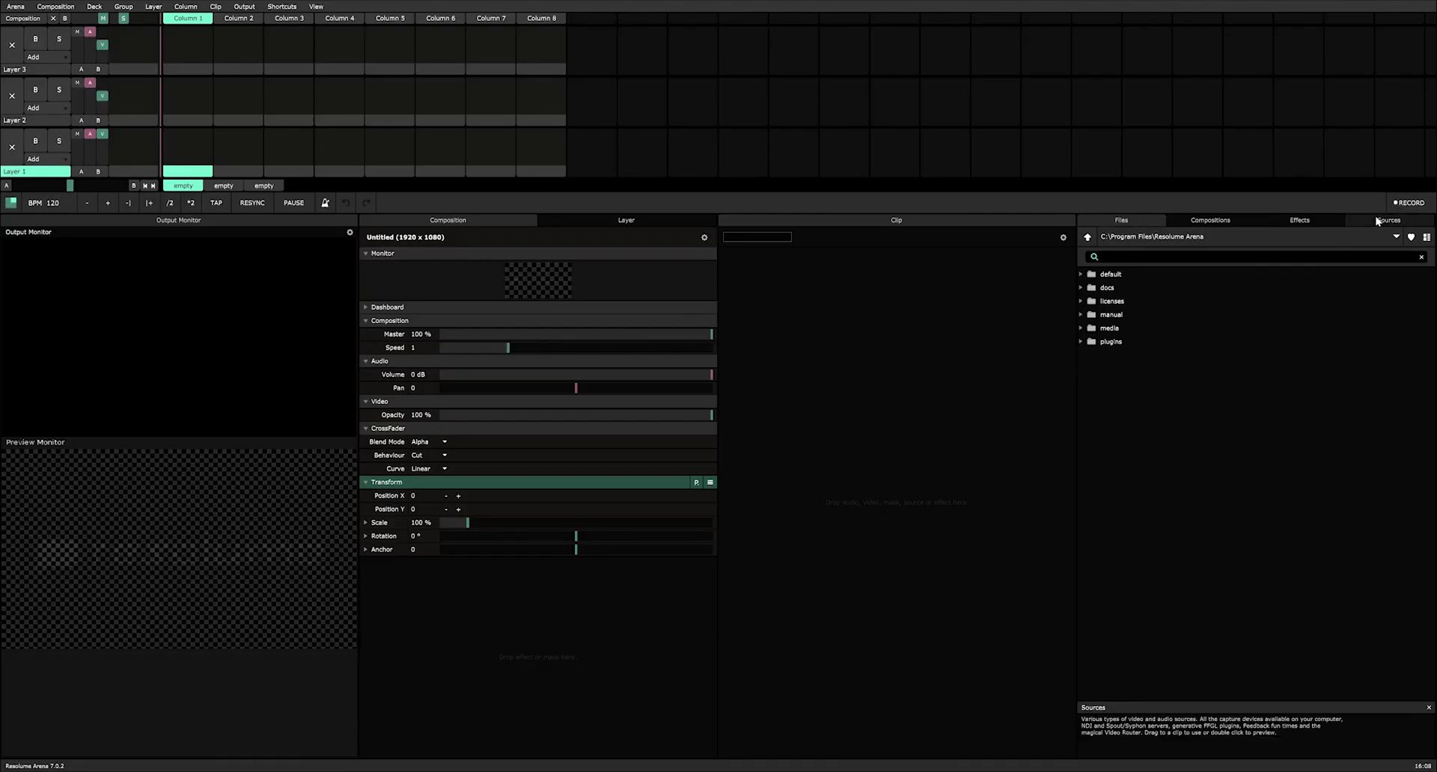
Drag the HeavyM2-output NDI server into Layer 1 Column 1 and preview it.
{"action": "left_click", "coordinate": [1381, 221]}
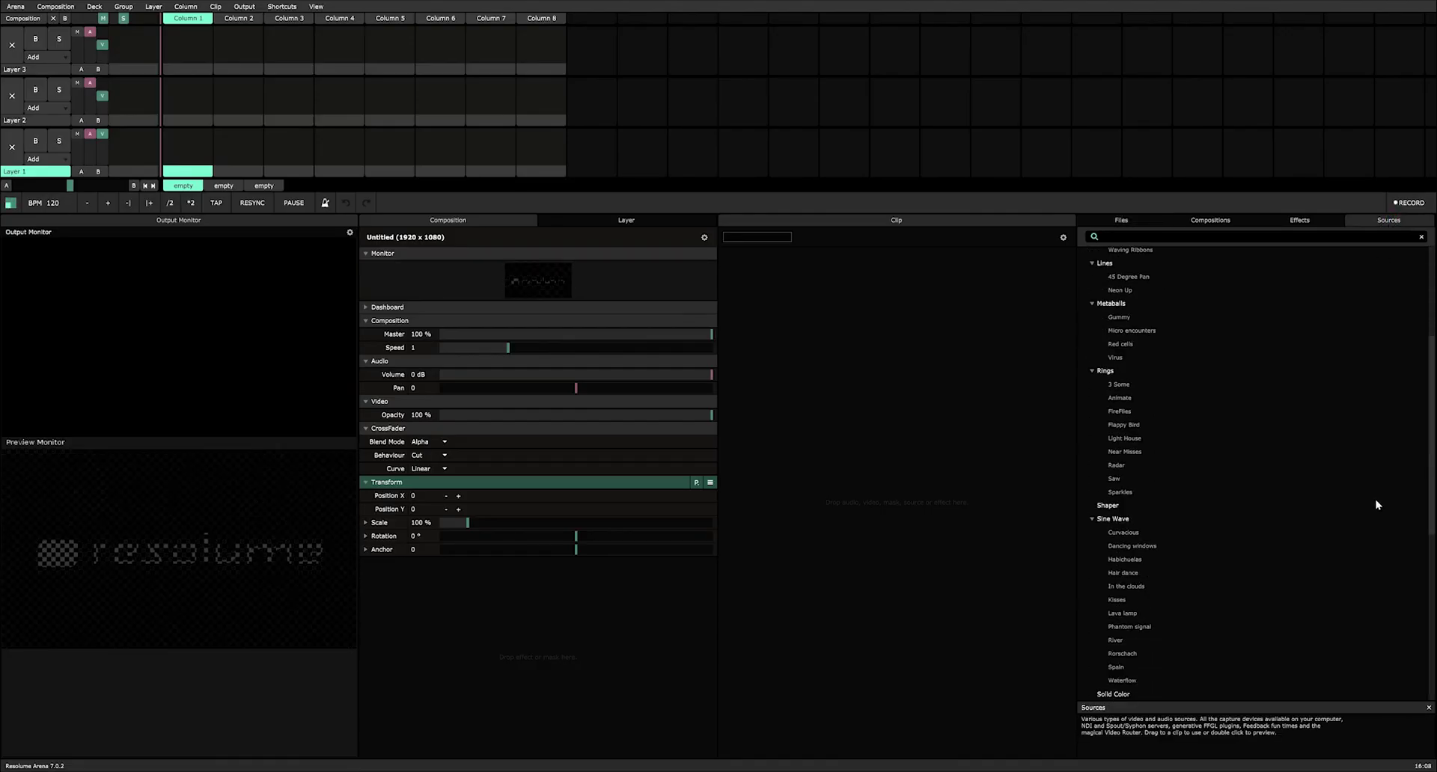
{"action": "scroll", "coordinate": [1377, 505], "scroll_direction": "down", "scroll_amount": 8}
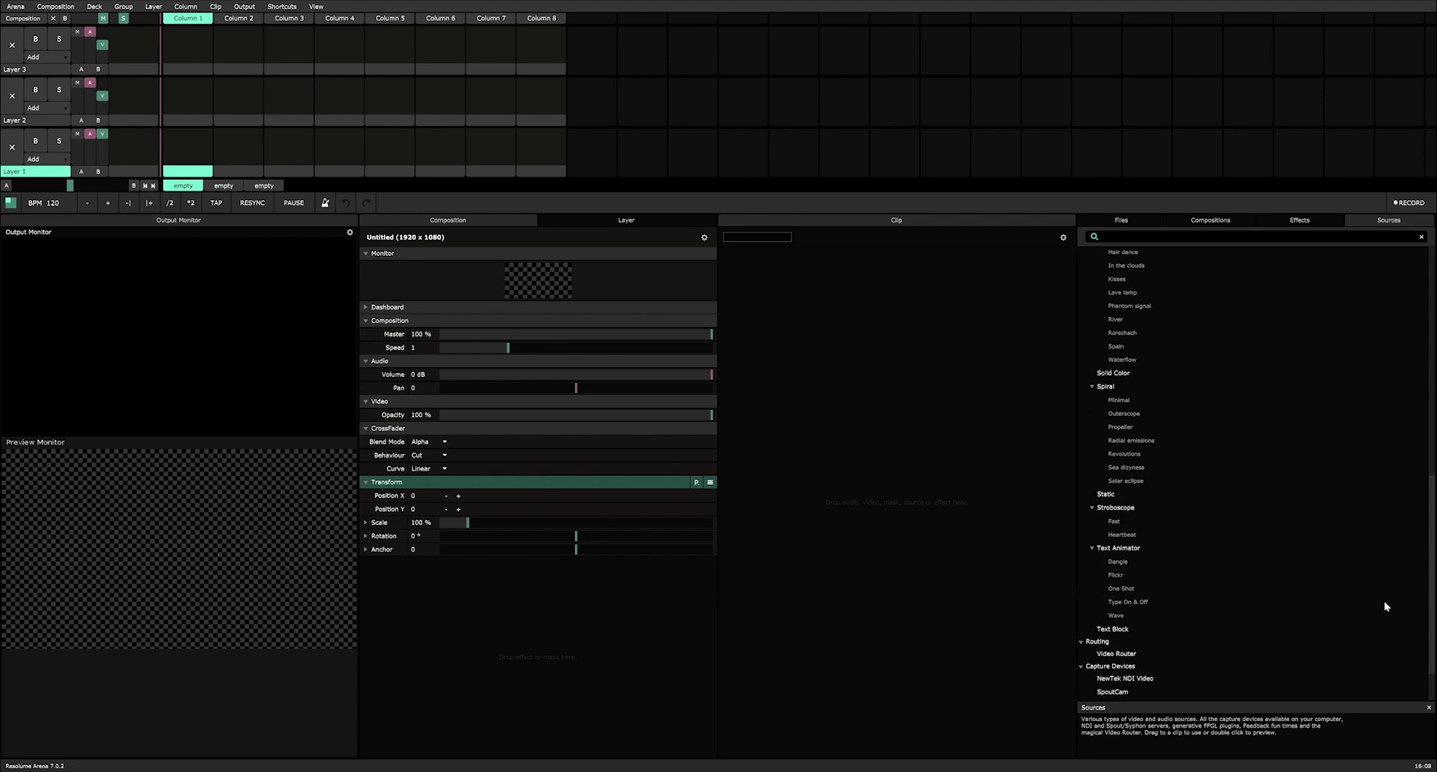
{"action": "scroll", "coordinate": [1382, 628], "scroll_direction": "down", "scroll_amount": 2}
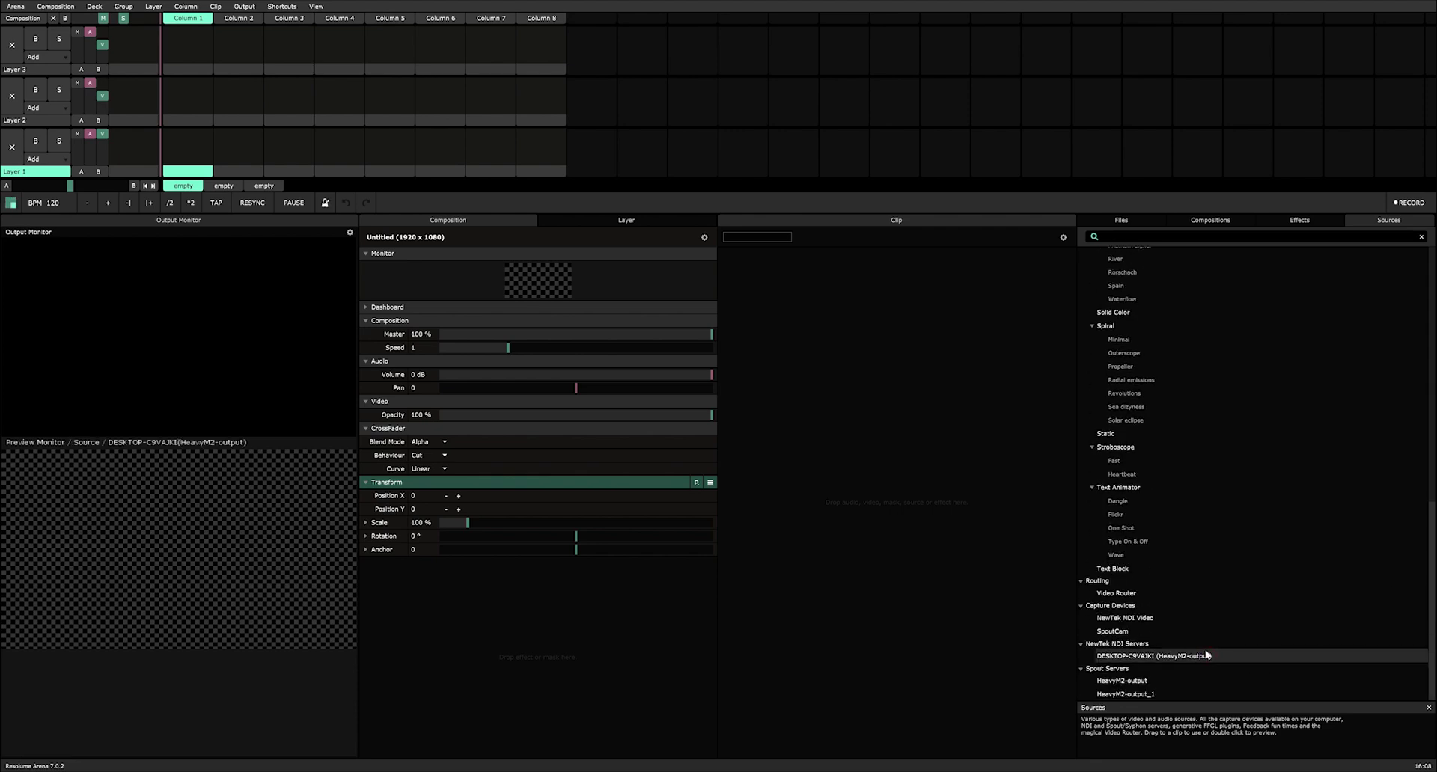
{"action": "left_click_drag", "start_coordinate": [799, 431], "coordinate": [664, 389]}
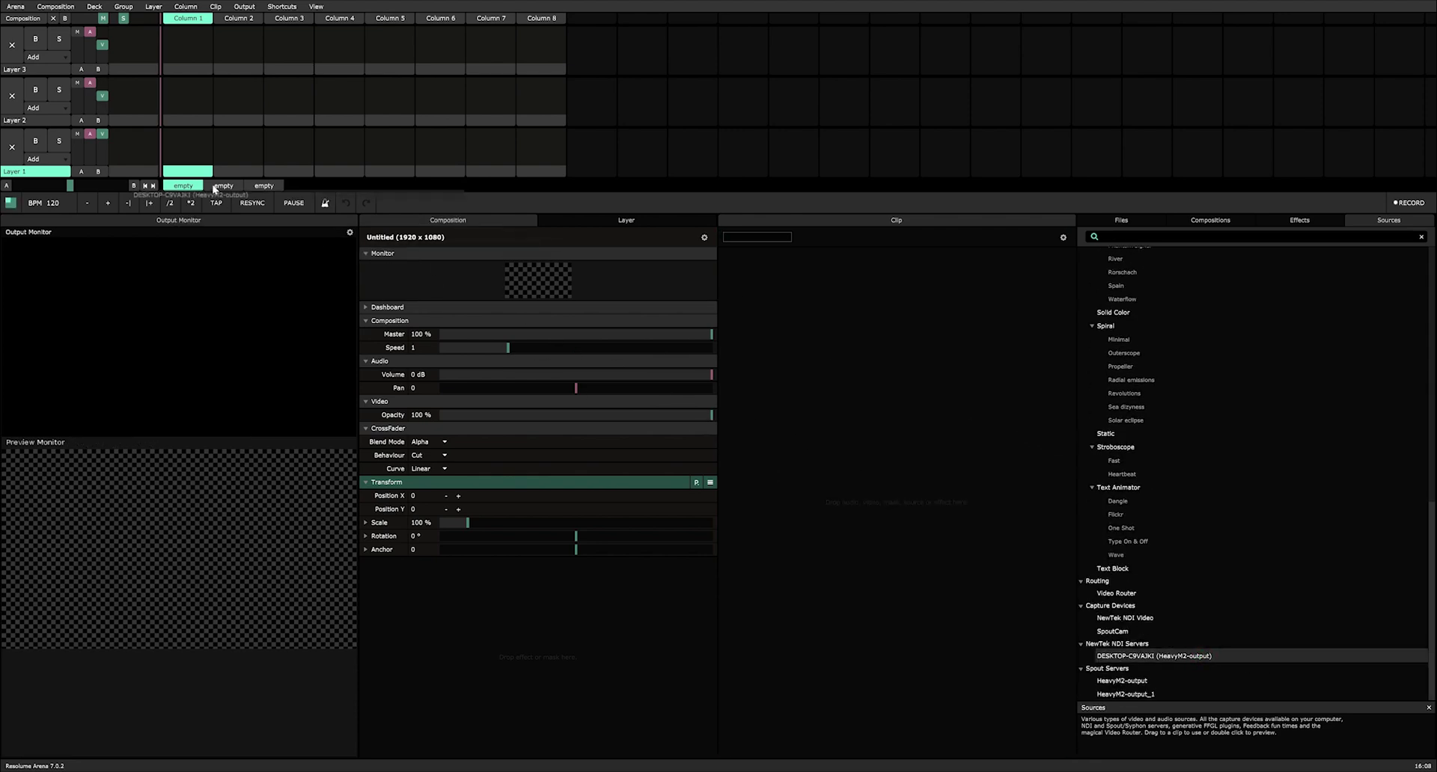
{"action": "left_click_drag", "start_coordinate": [203, 160], "coordinate": [197, 160]}
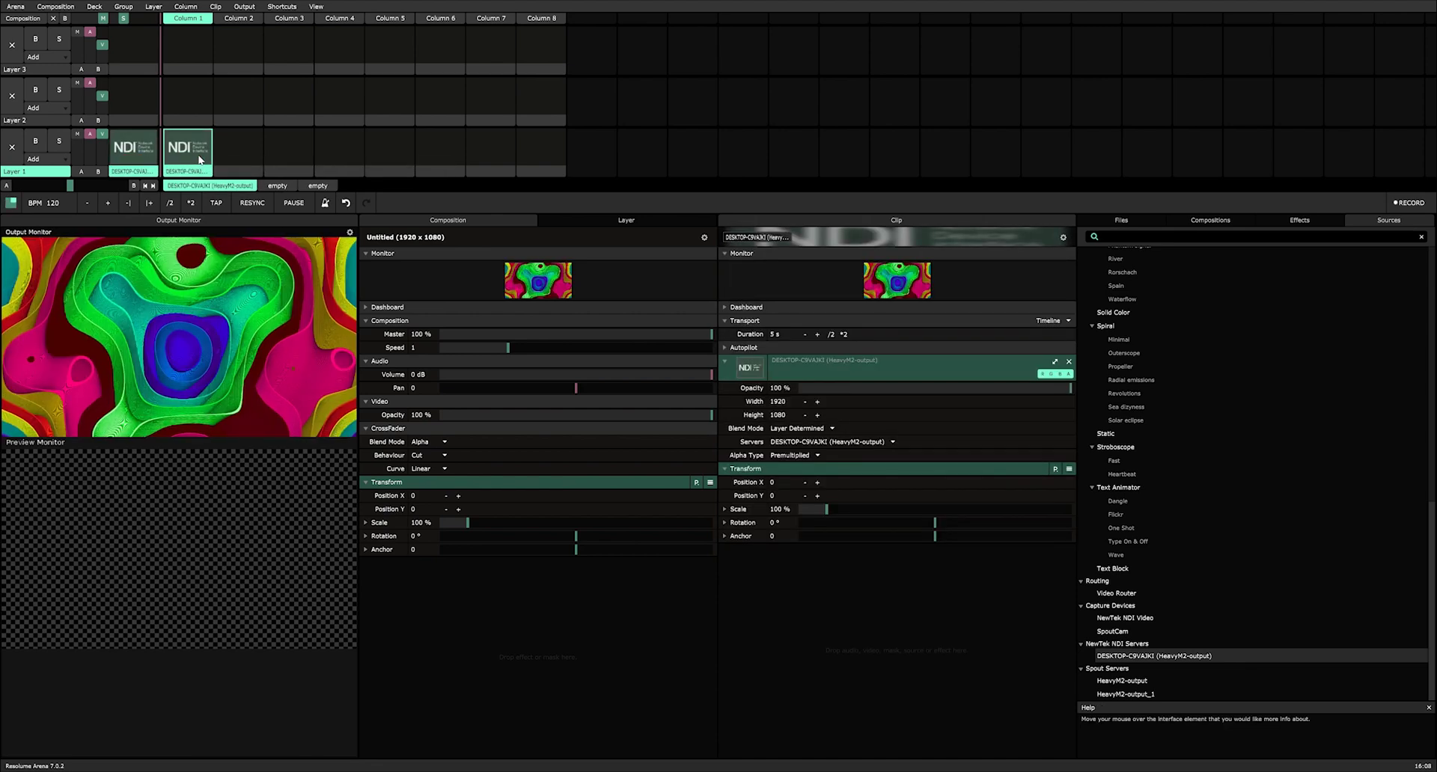
{"action": "double_click", "coordinate": [1189, 657]}
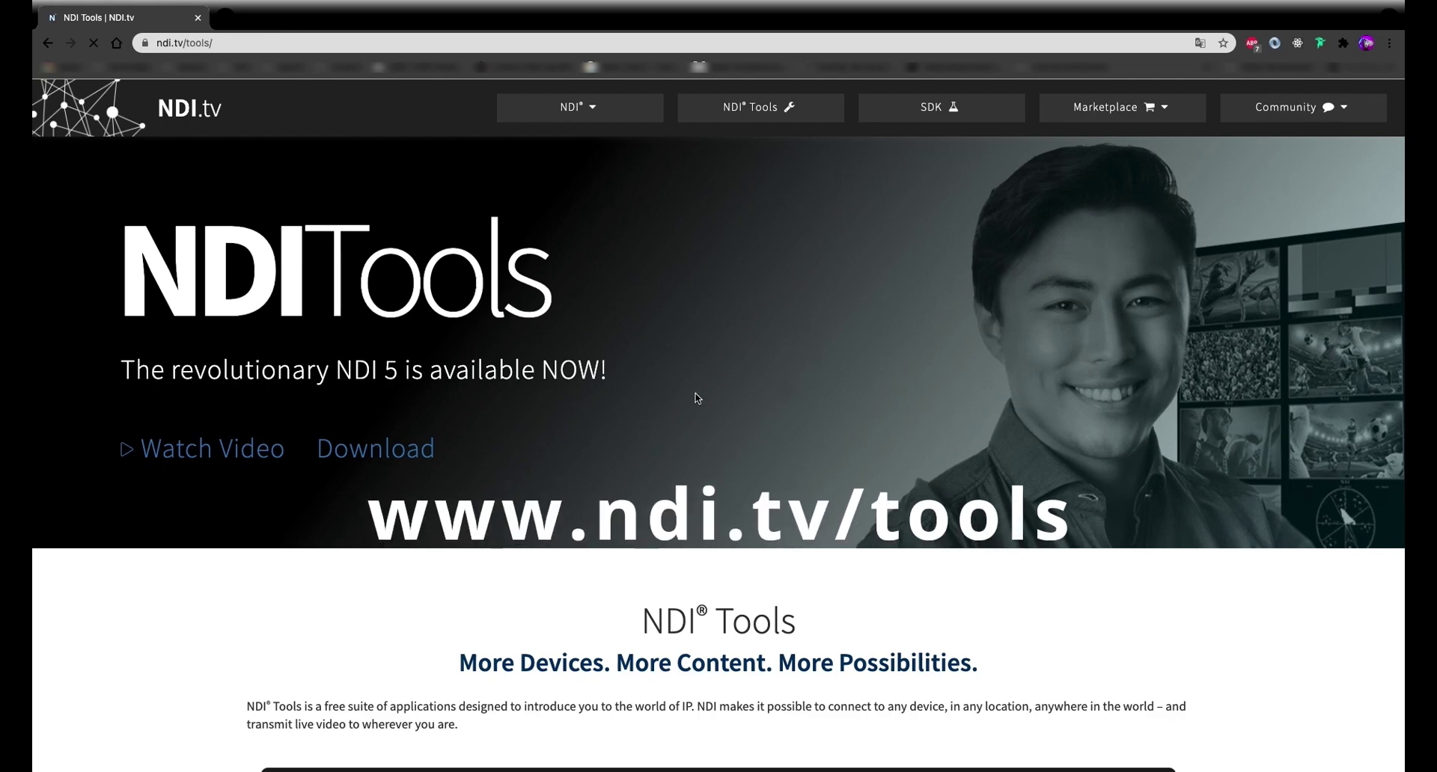
Go to the NDI Tools download section and choose DOWNLOAD for NDI Tools for Mac.
{"action": "left_click", "coordinate": [425, 461]}
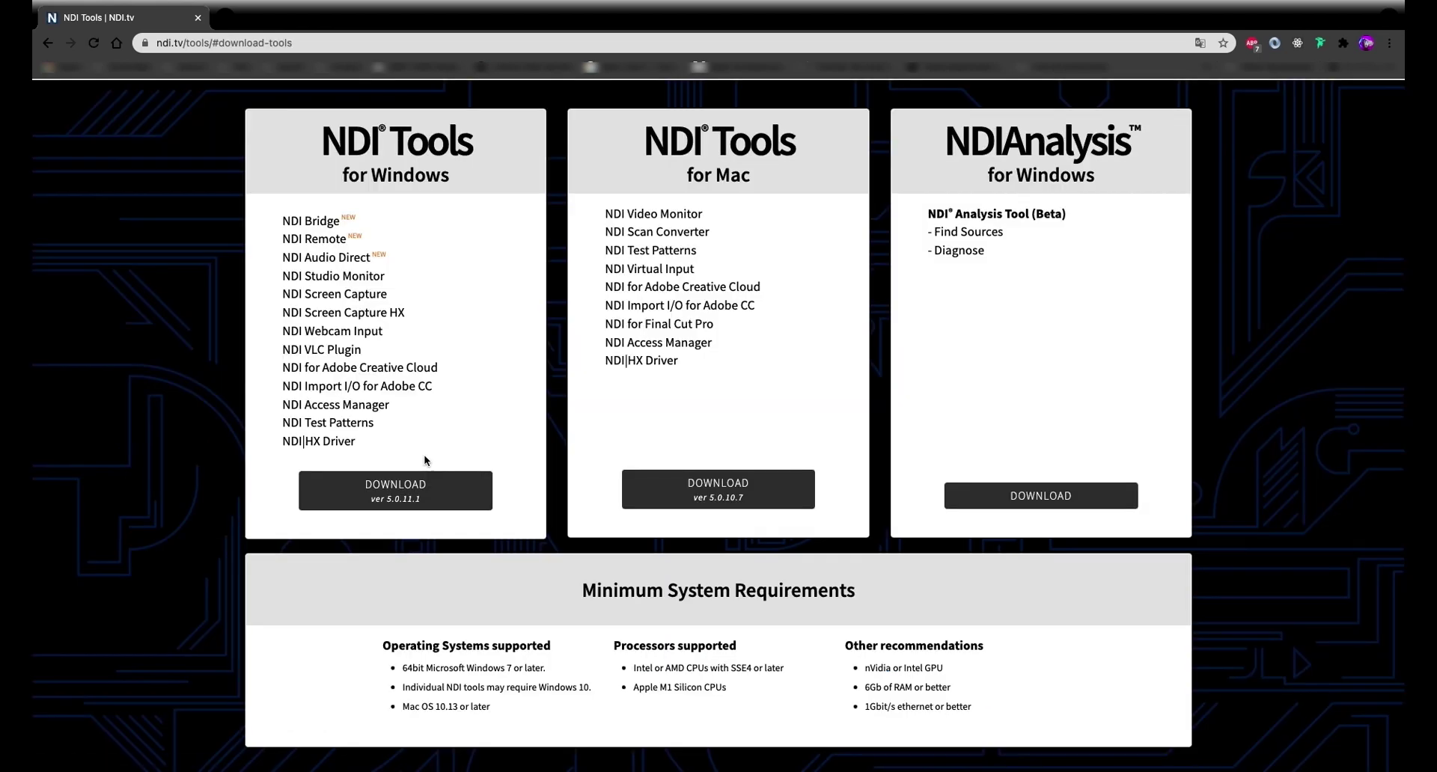
{"action": "left_click", "coordinate": [788, 499]}
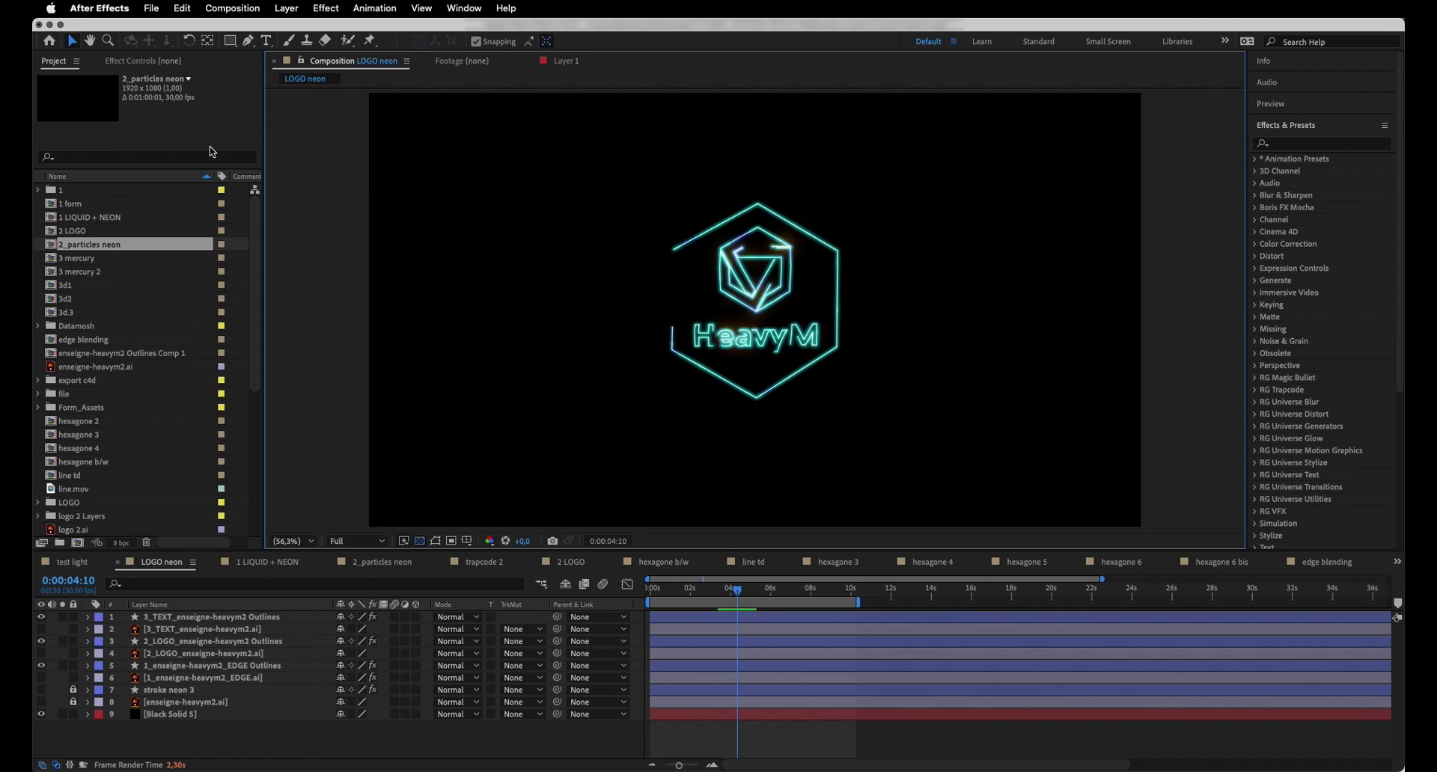
Enable Mercury Transmit with NDI output in After Effects' Video Preview preferences.
{"action": "left_click", "coordinate": [125, 9]}
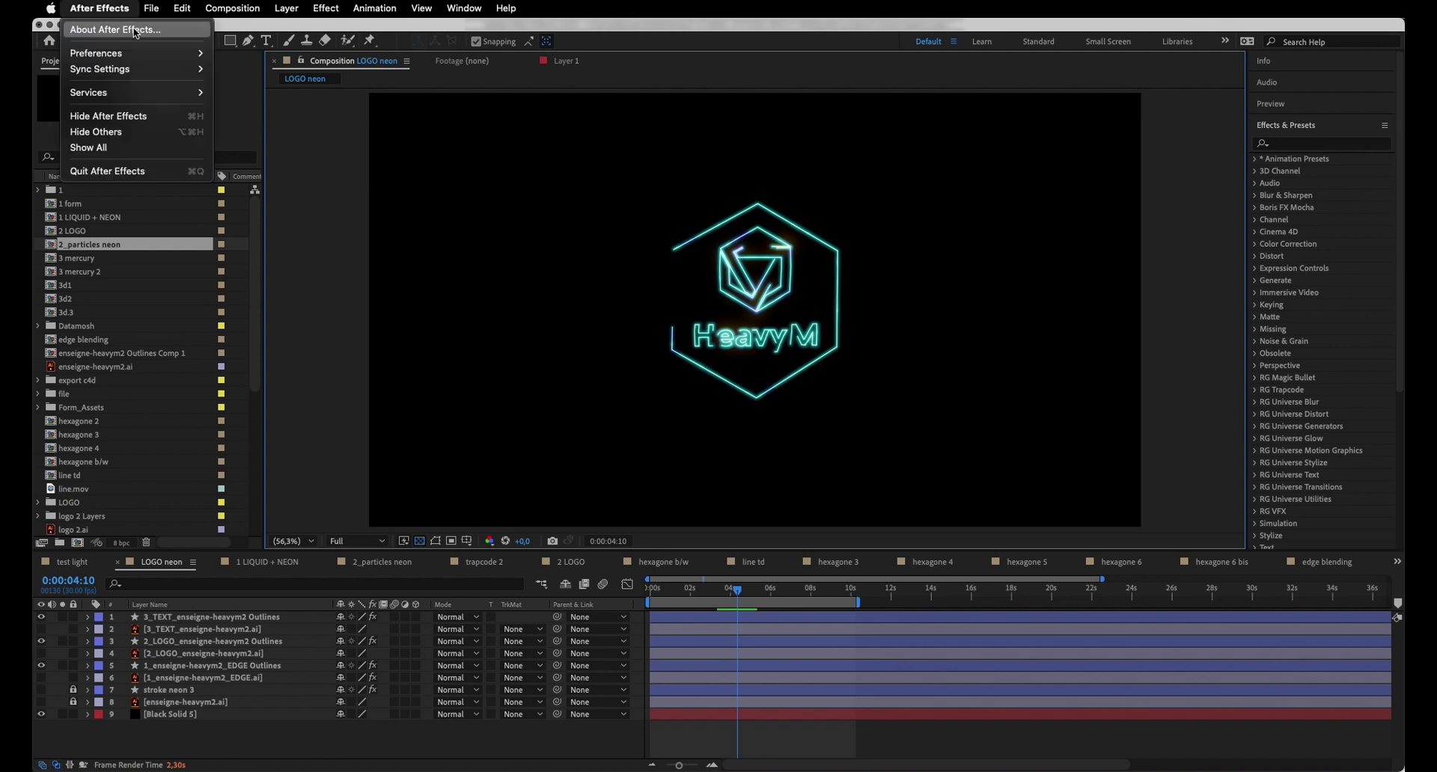
{"action": "mouse_move", "coordinate": [171, 52]}
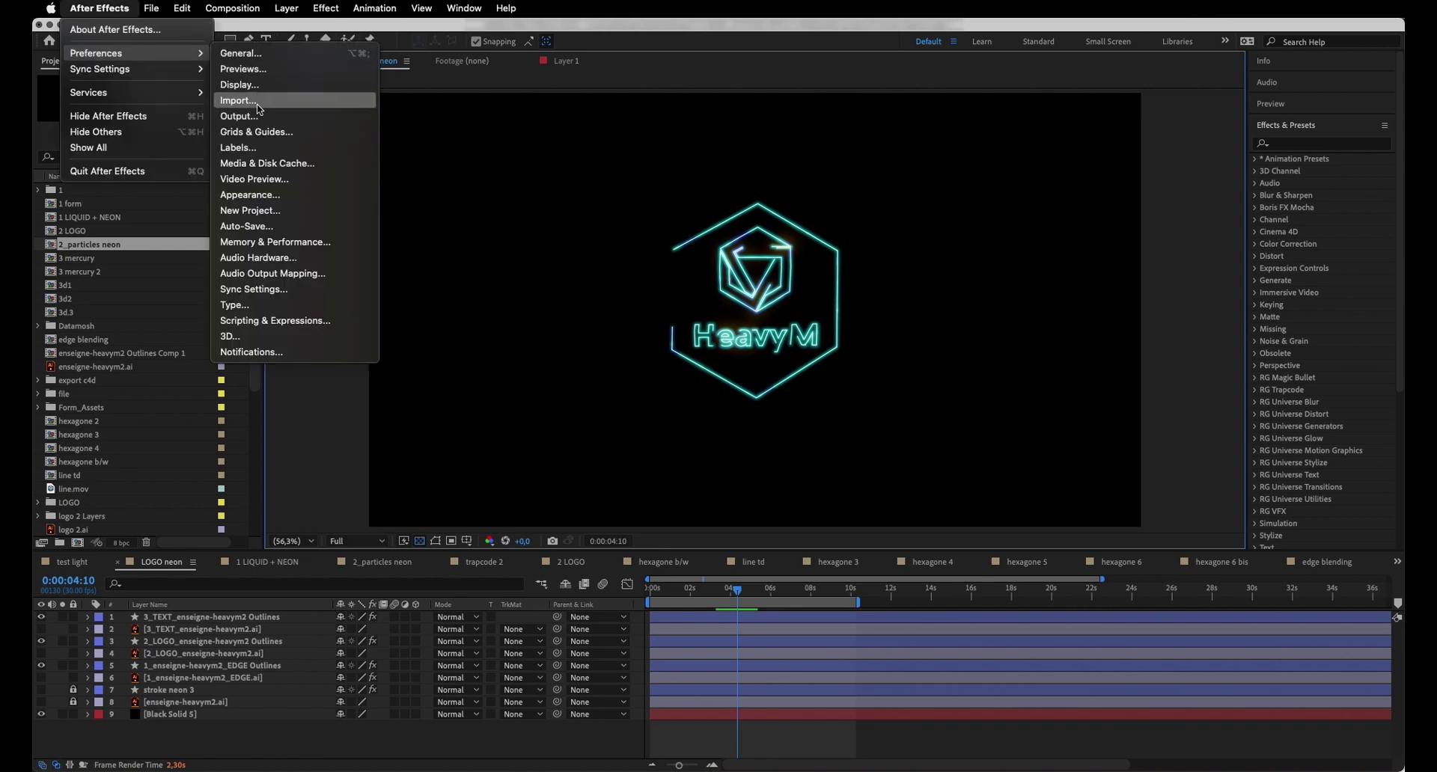
{"action": "left_click", "coordinate": [294, 181]}
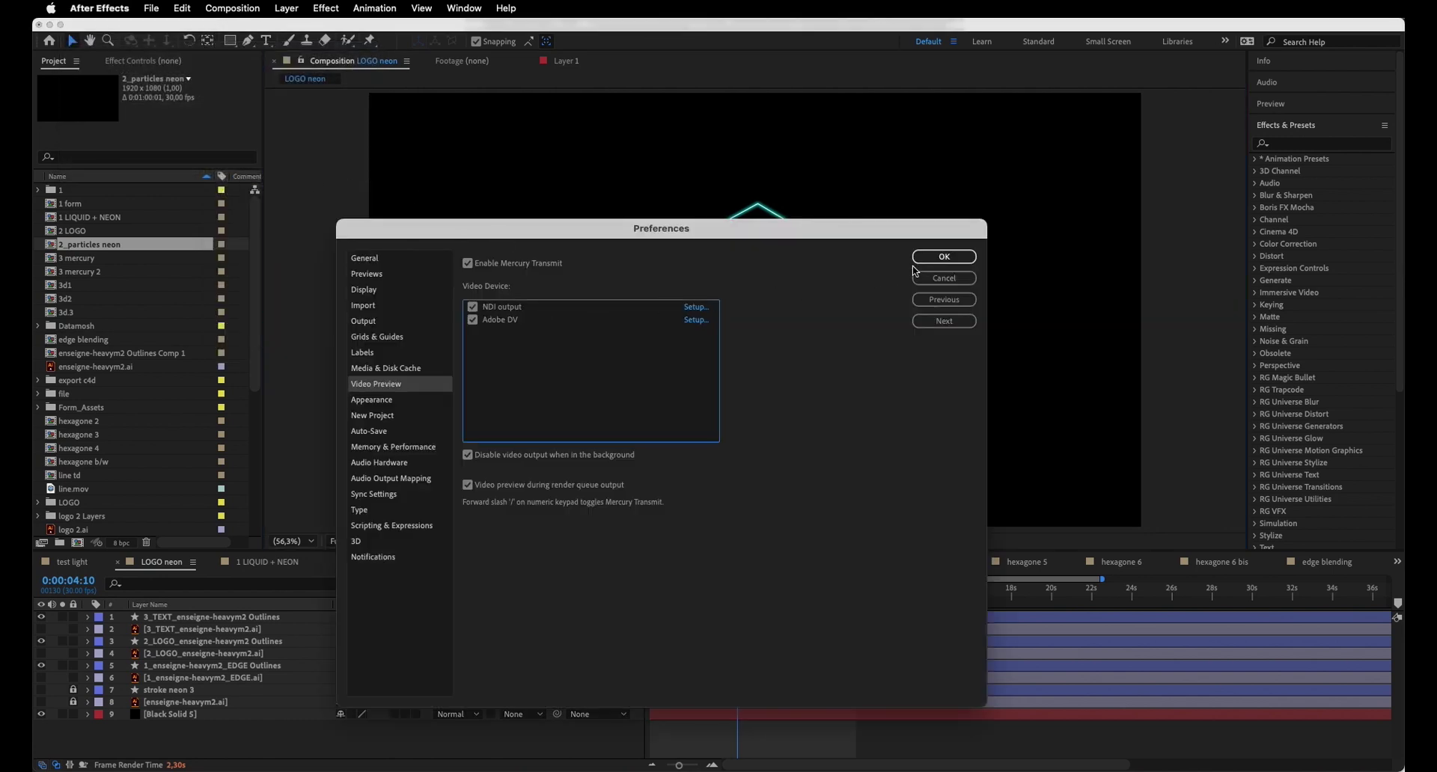
{"action": "left_click", "coordinate": [942, 256]}
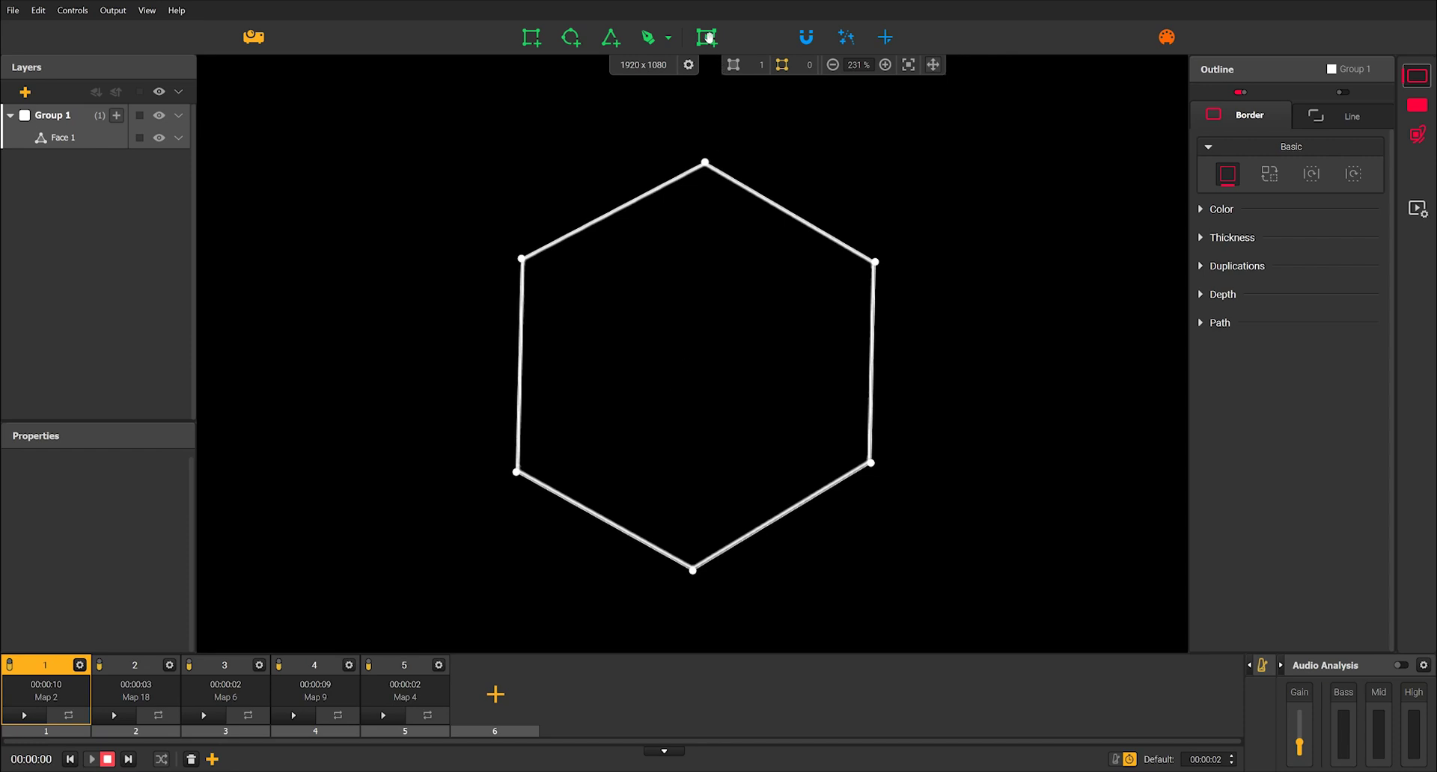
Draw a full-canvas Player 2 quad and move Face 1 above it in the Layers panel.
{"action": "left_click_drag", "start_coordinate": [708, 37], "coordinate": [690, 364]}
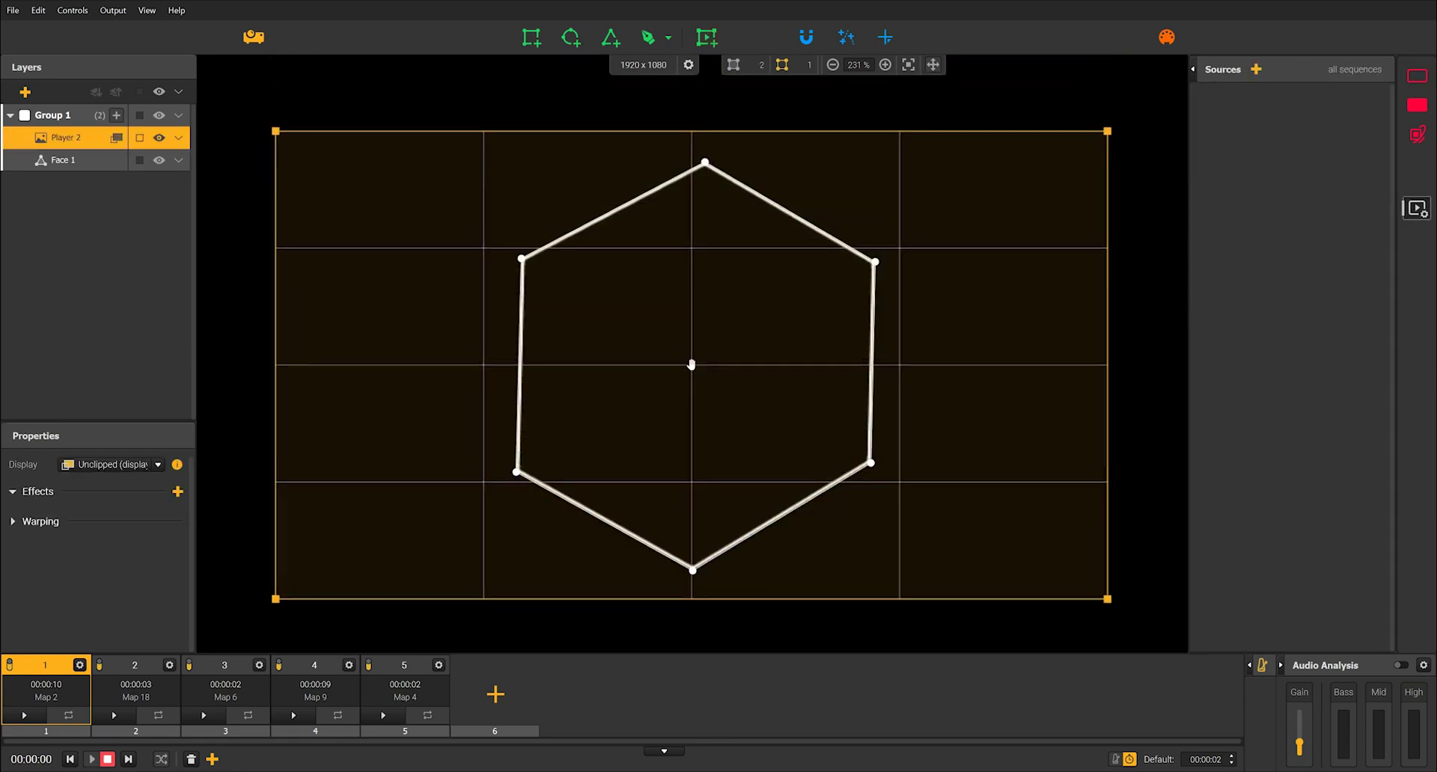
{"action": "left_click", "coordinate": [69, 167]}
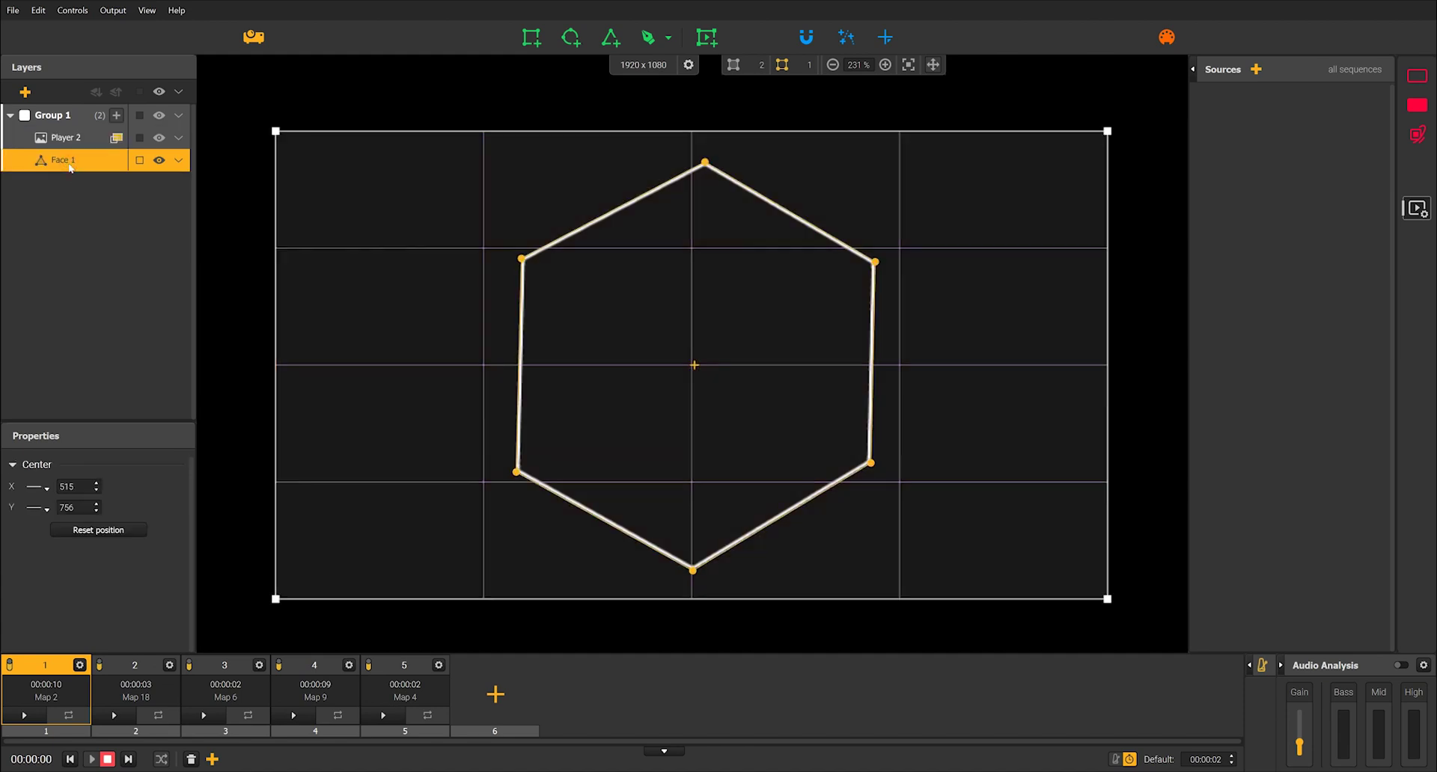
{"action": "left_click_drag", "start_coordinate": [65, 166], "coordinate": [66, 134]}
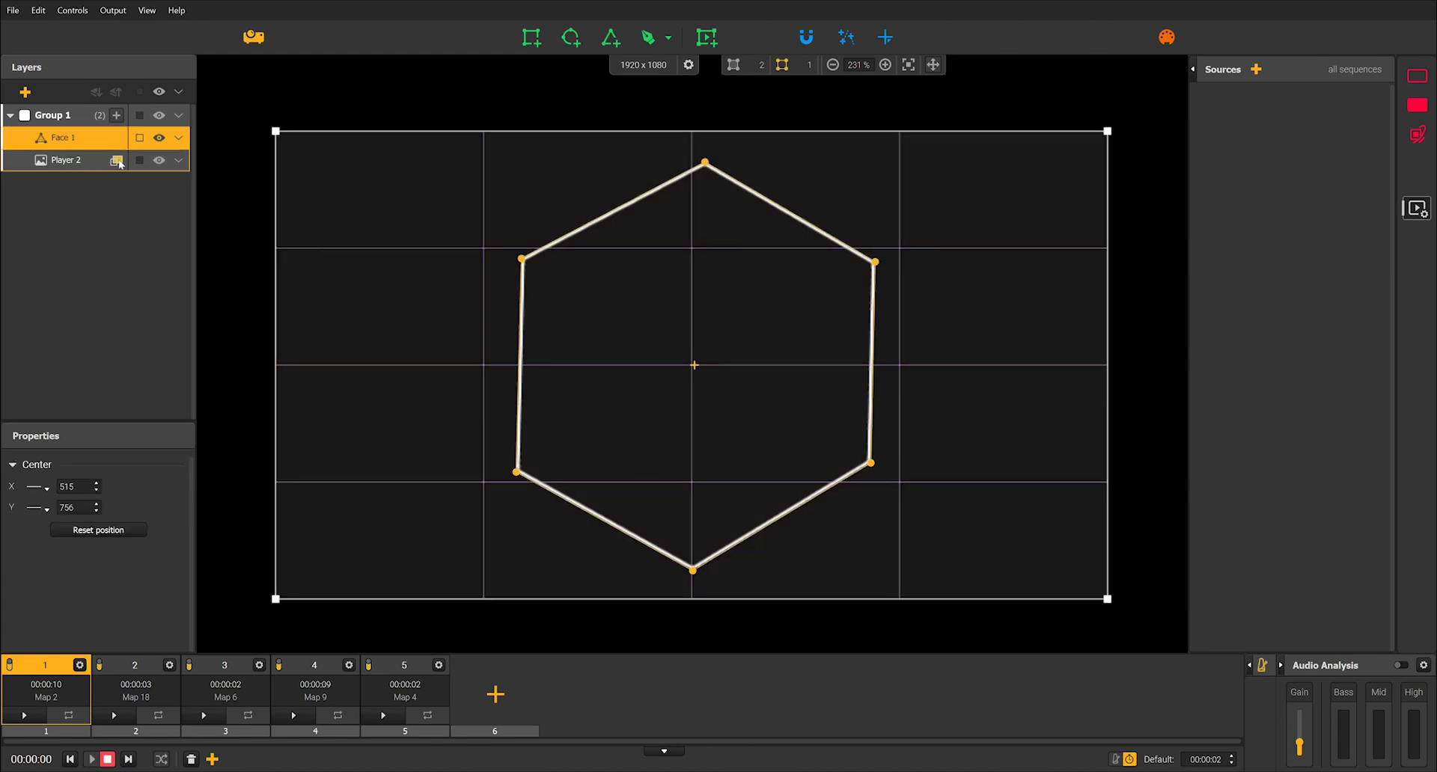
{"action": "left_click", "coordinate": [400, 230]}
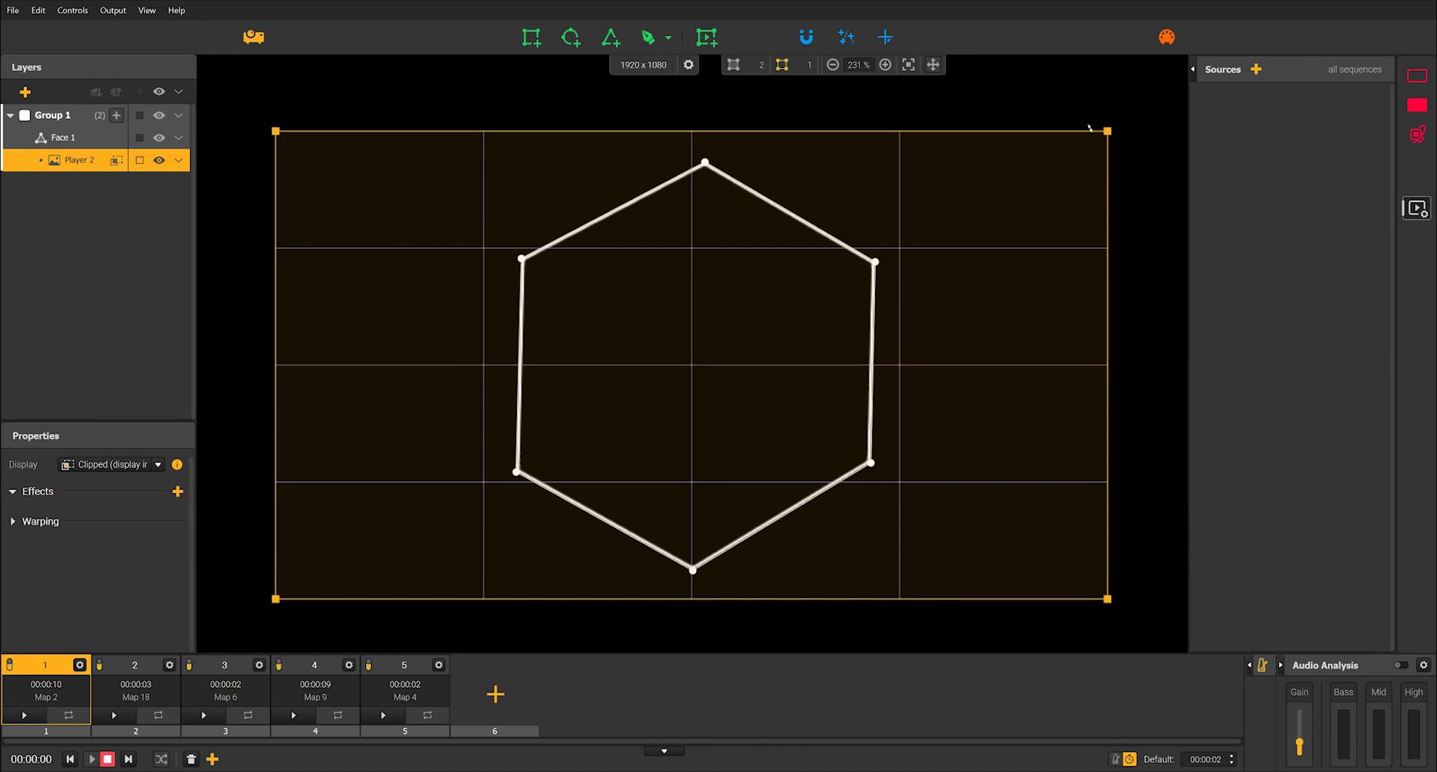
Add an NDI source to Player 2 and select the HeavyM logo stream.
{"action": "left_click", "coordinate": [1256, 70]}
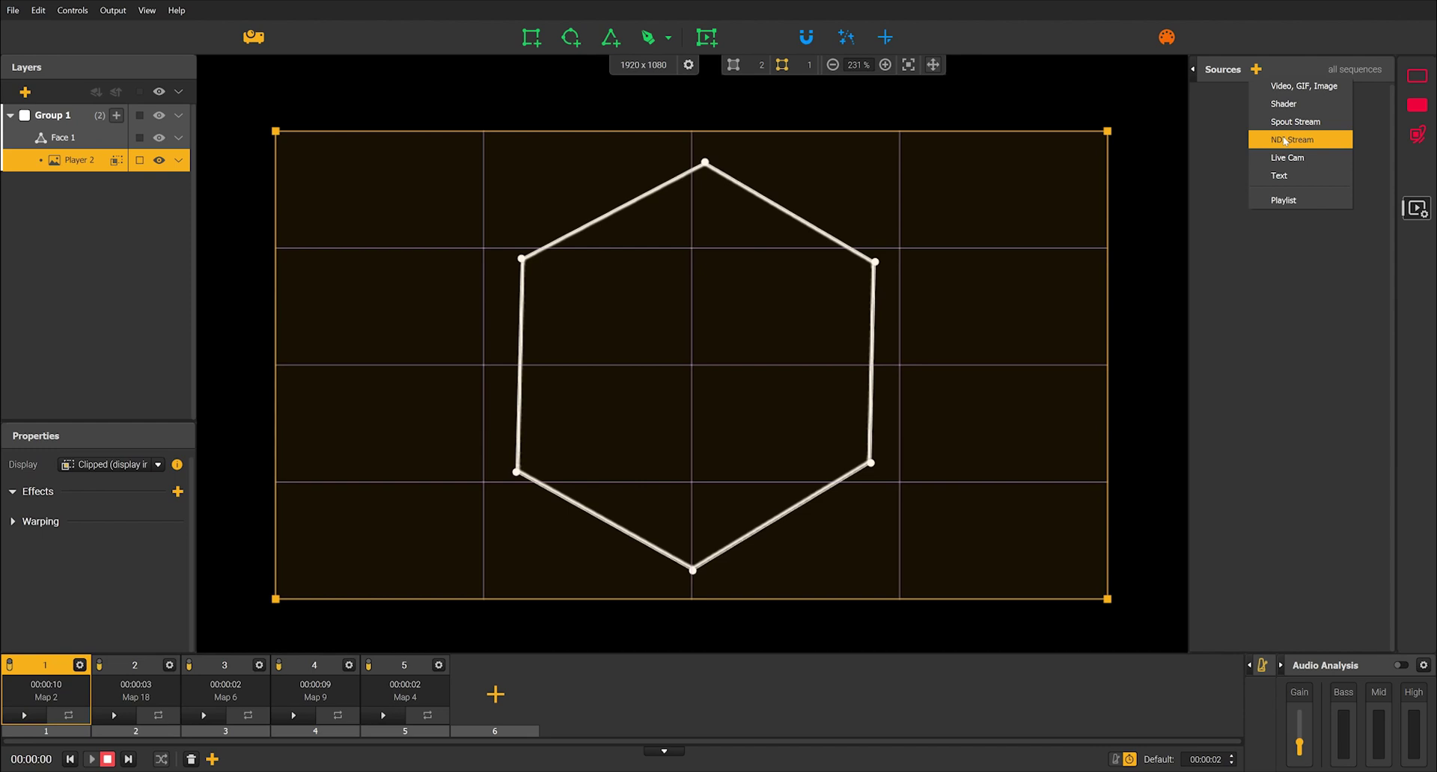
{"action": "left_click", "coordinate": [1308, 144]}
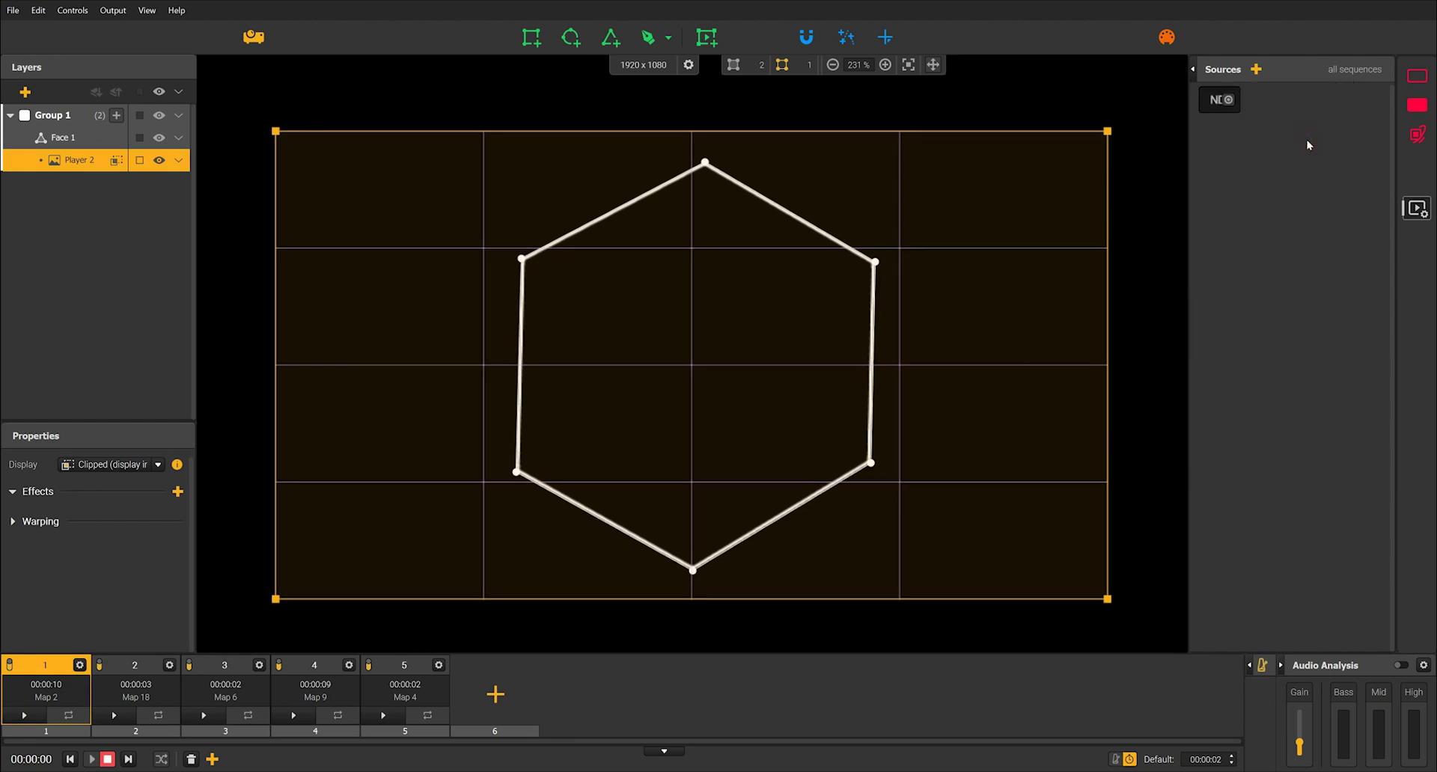
{"action": "left_click", "coordinate": [1222, 102]}
{"action": "left_click", "coordinate": [1210, 101]}
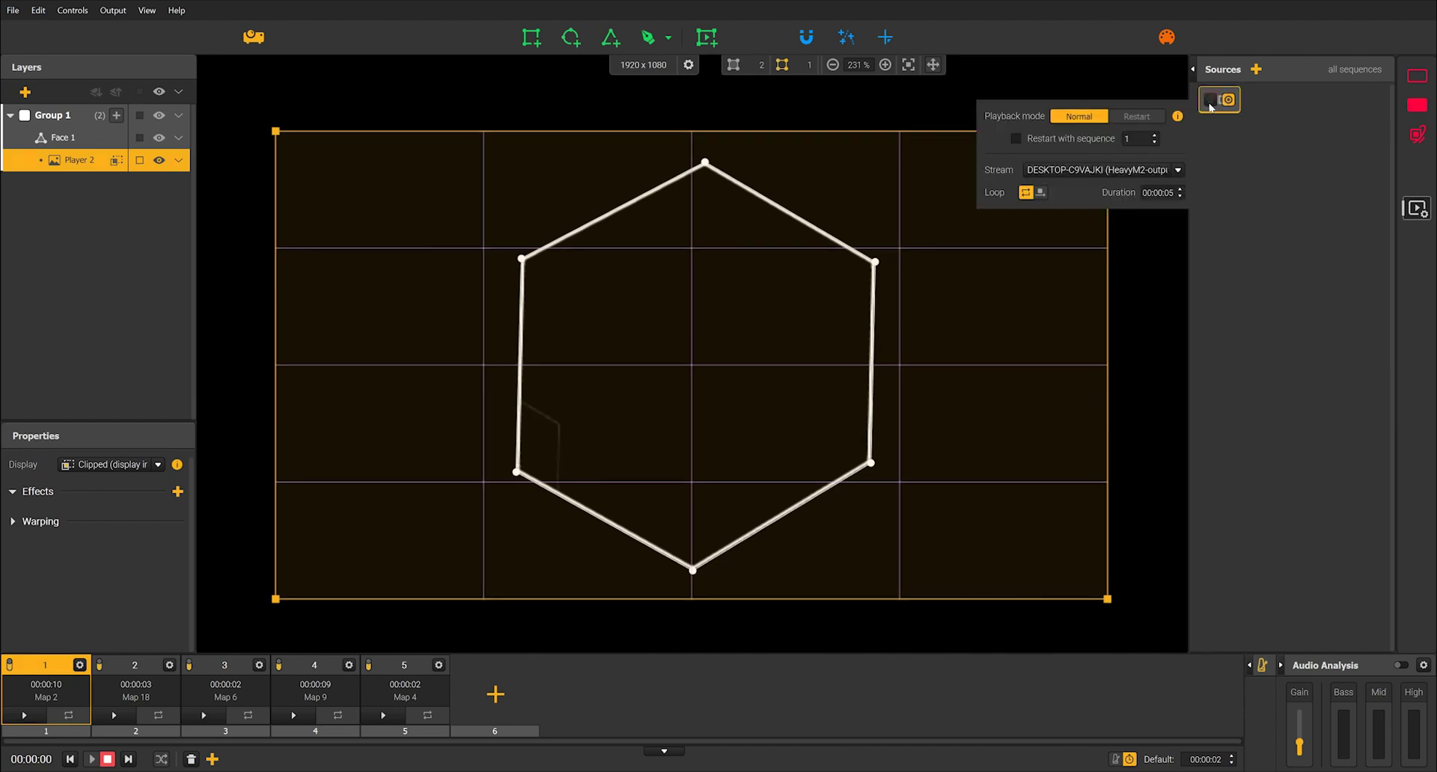
{"action": "left_click", "coordinate": [1179, 171]}
{"action": "left_click", "coordinate": [1100, 188]}
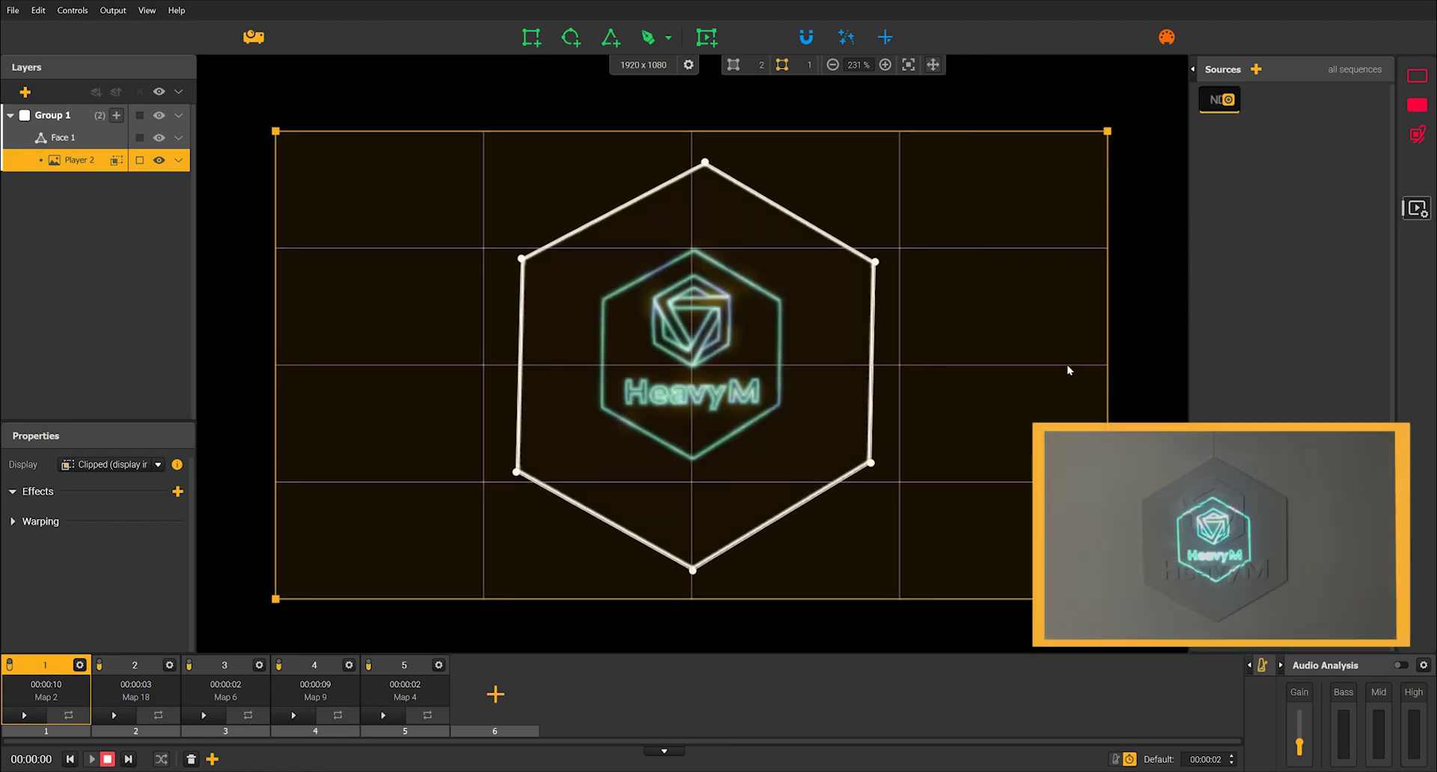
Recentre the canvas on the hexagon, select Face 1, then switch to the second sequence.
{"action": "scroll", "coordinate": [936, 470], "scroll_direction": "down", "scroll_amount": 3}
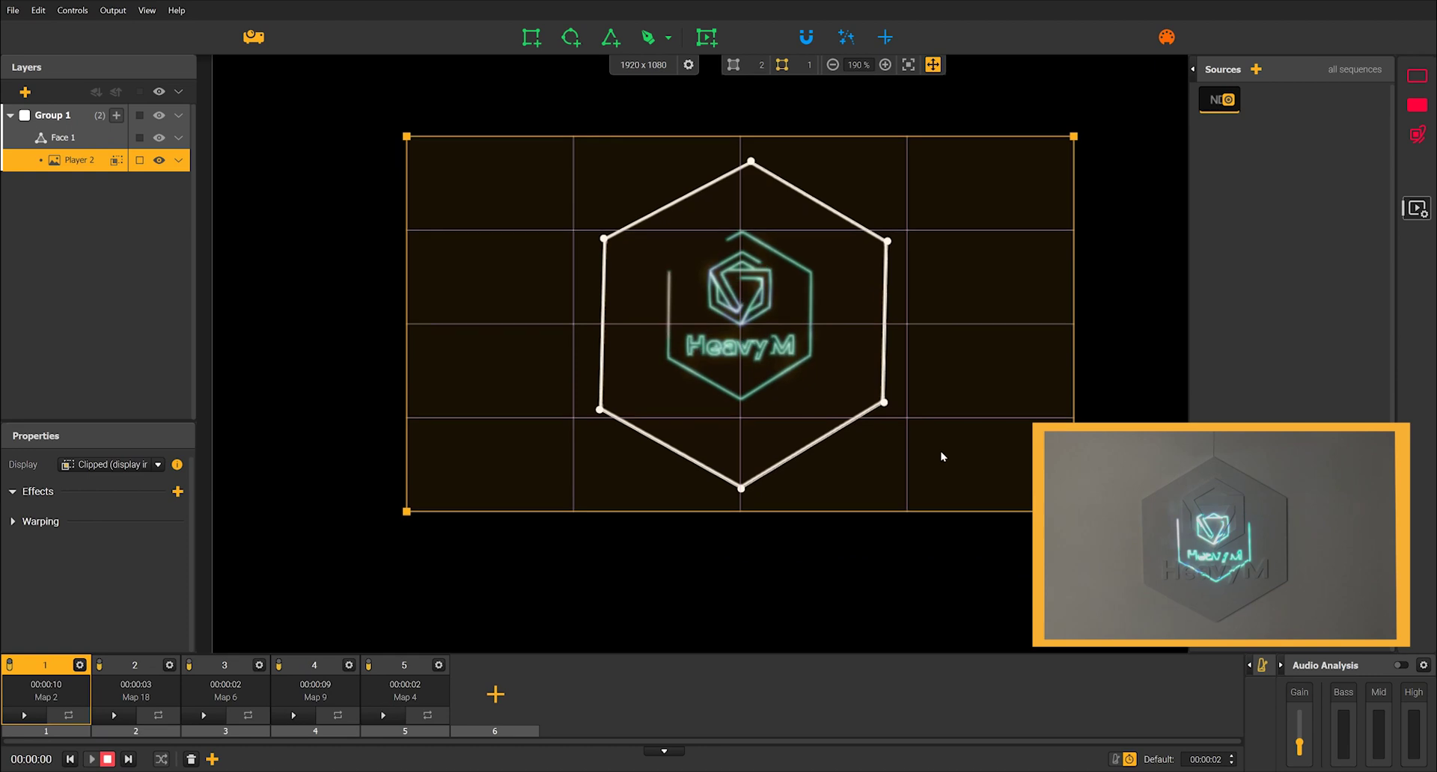
{"action": "scroll", "coordinate": [944, 446], "scroll_direction": "up", "scroll_amount": 2}
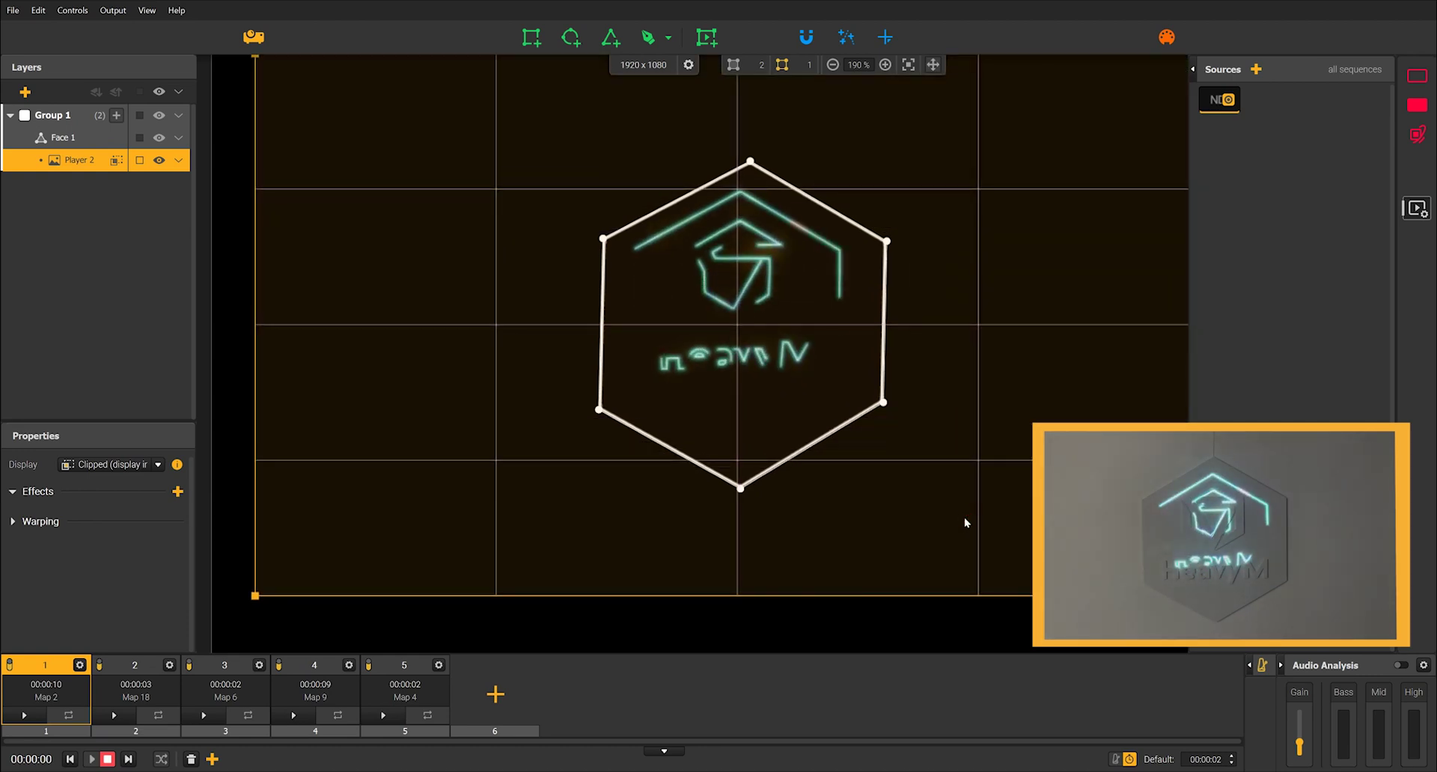
{"action": "scroll", "coordinate": [965, 515], "scroll_direction": "down", "scroll_amount": 3}
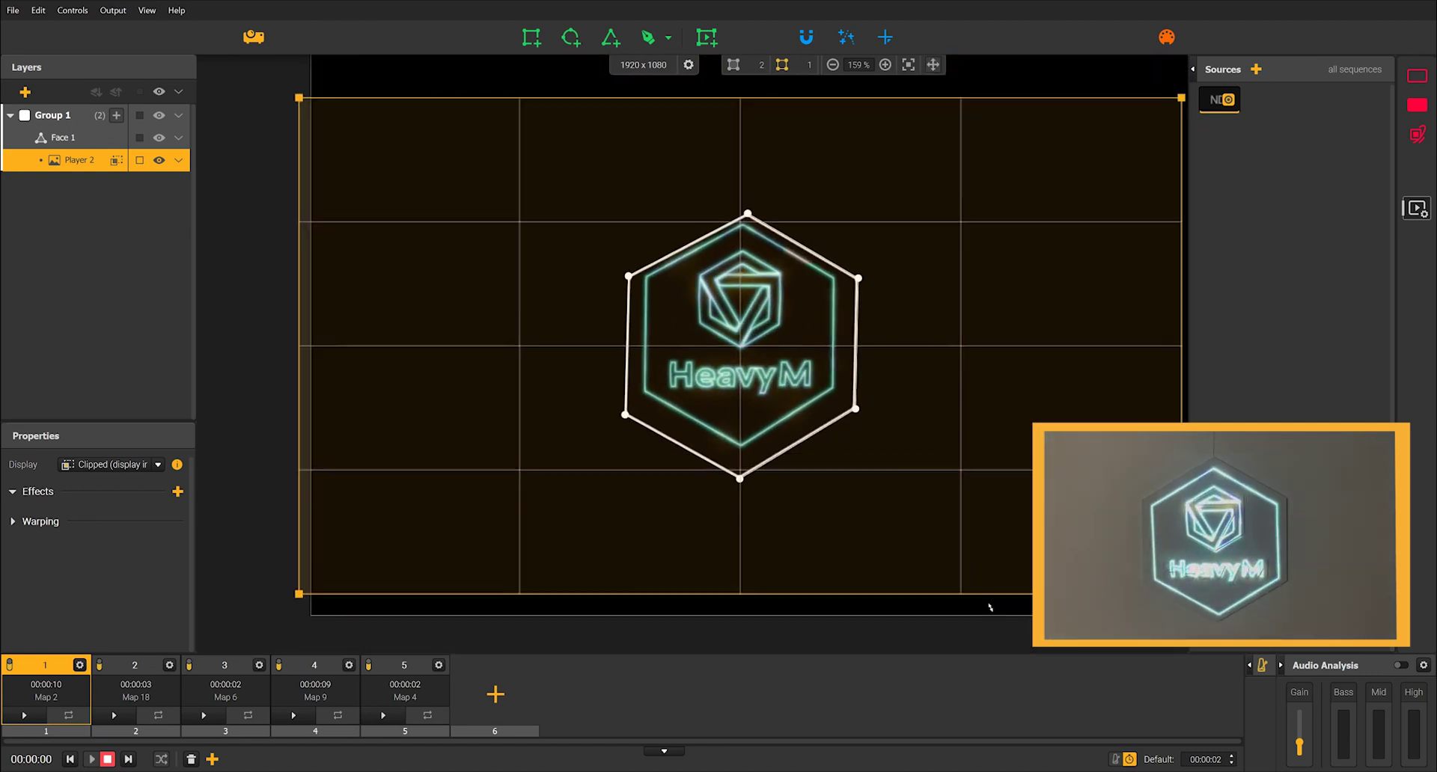
{"action": "left_click_drag", "start_coordinate": [962, 472], "coordinate": [921, 472]}
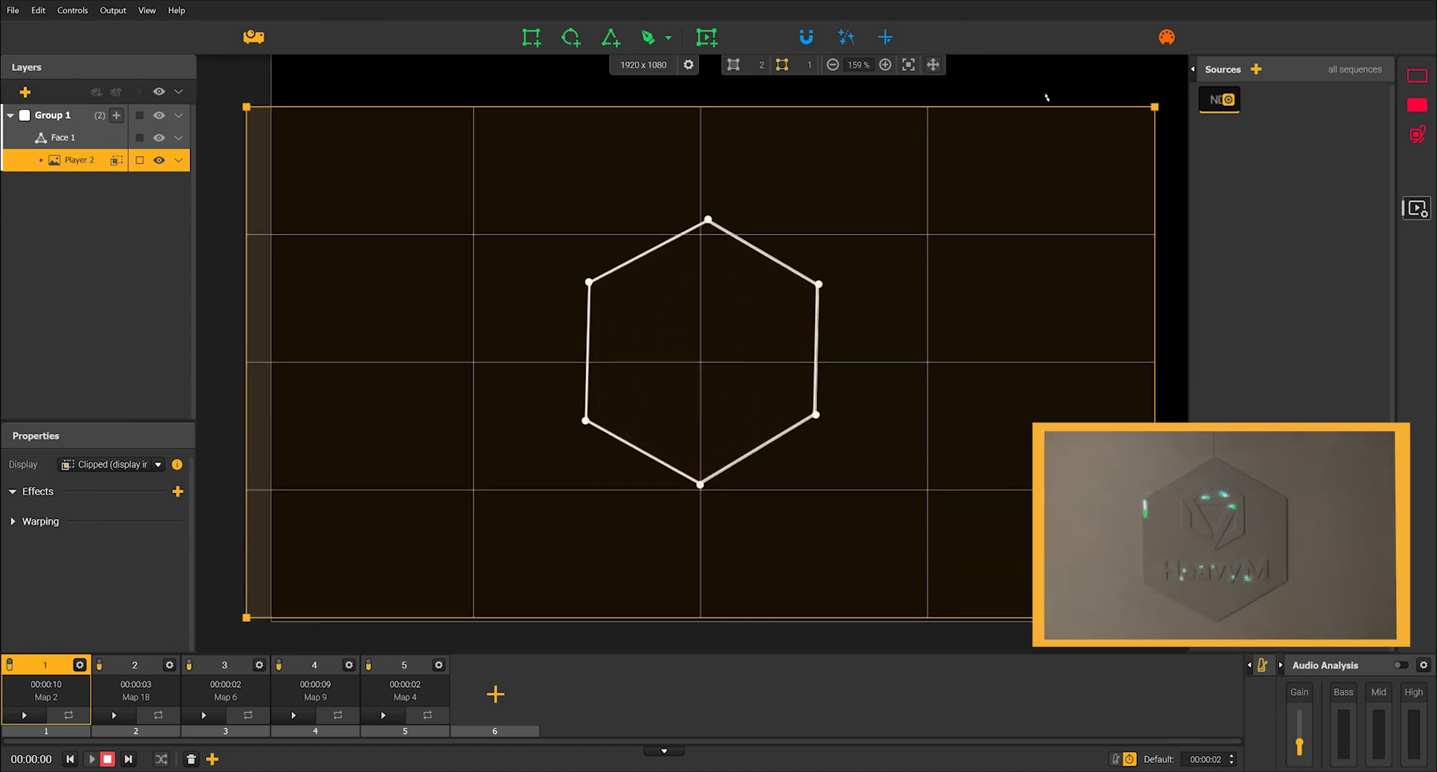
{"action": "left_click", "coordinate": [701, 352]}
{"action": "left_click", "coordinate": [1416, 75]}
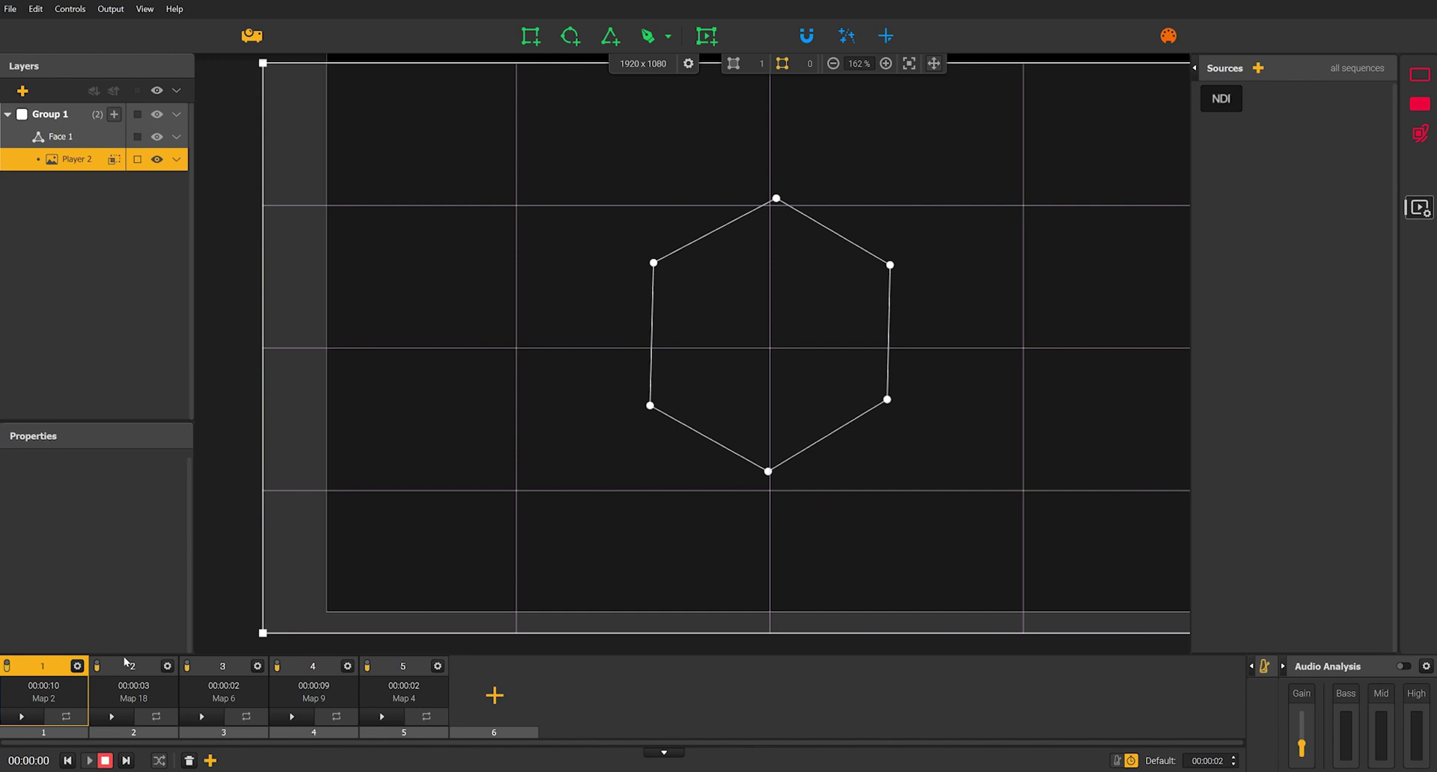
{"action": "left_click", "coordinate": [133, 665]}
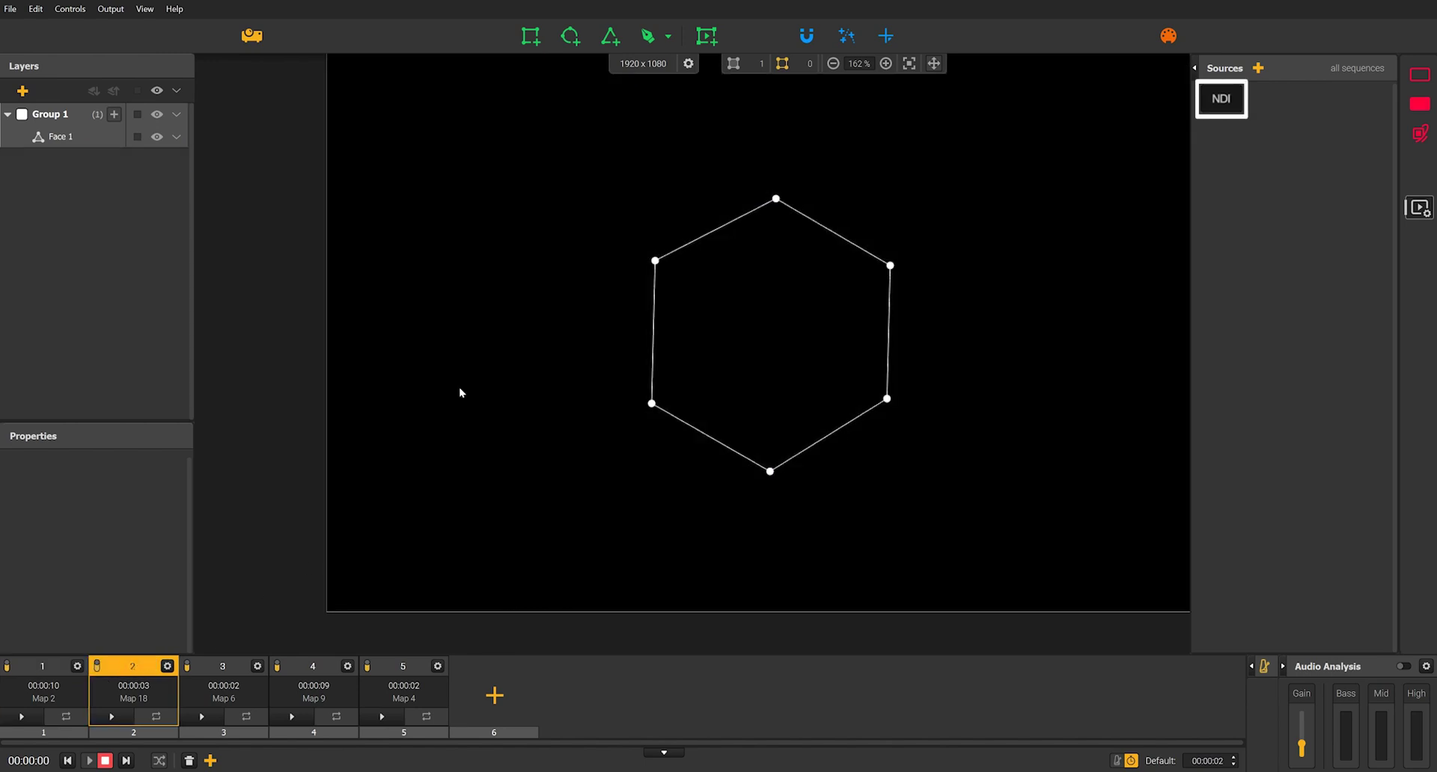
Add Player 3 to the hexagon group, feed it the NDI logo stream, and open the shader library.
{"action": "left_click", "coordinate": [706, 35]}
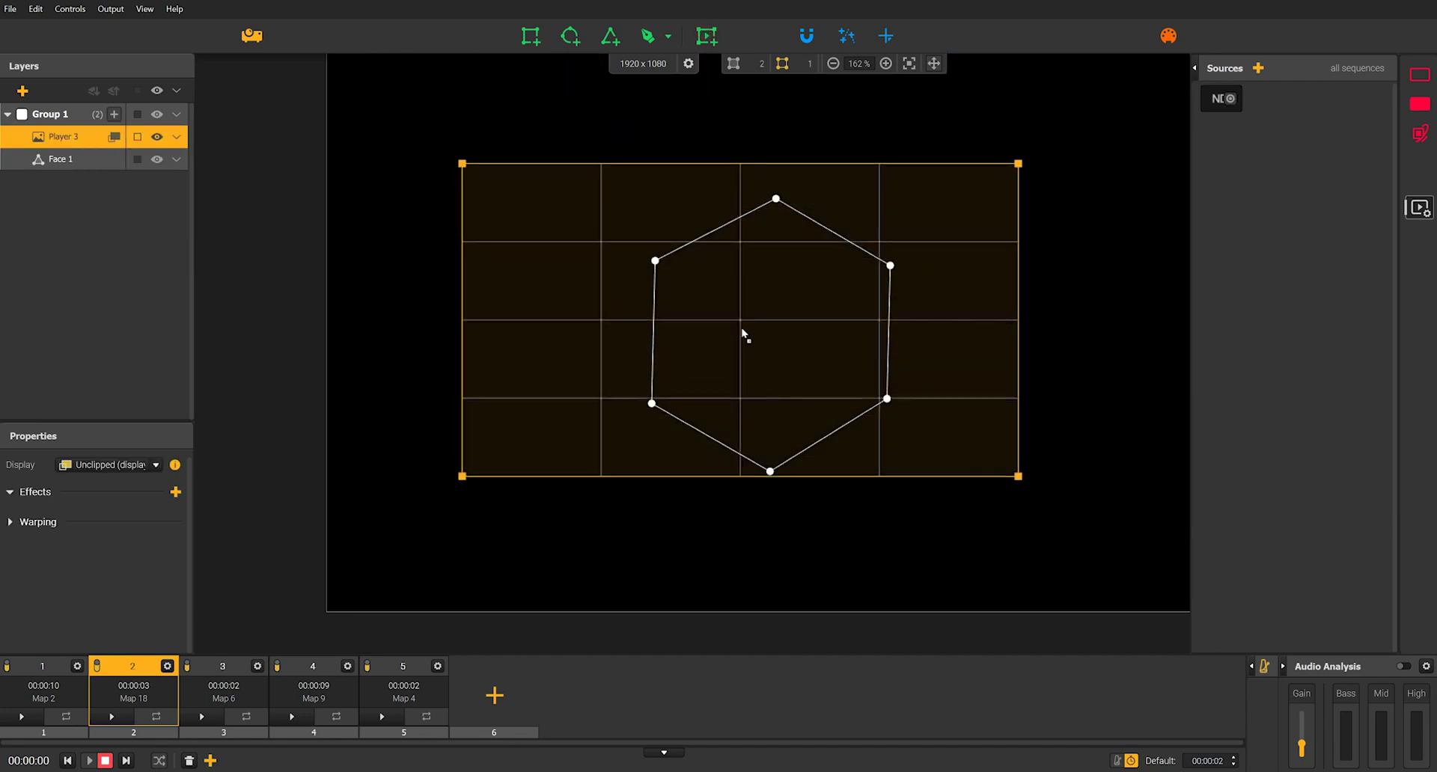
{"action": "left_click_drag", "start_coordinate": [743, 330], "coordinate": [761, 335]}
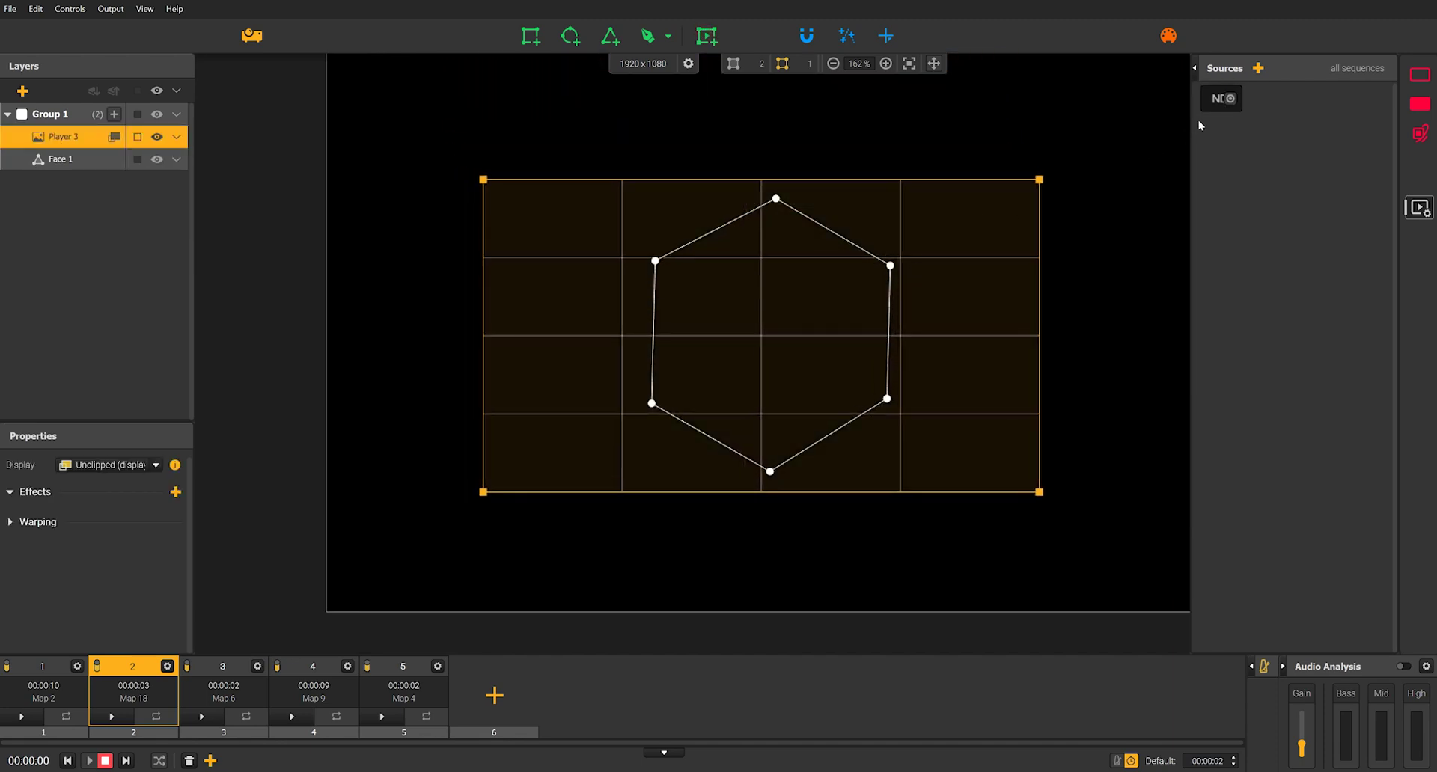
{"action": "left_click", "coordinate": [1231, 101]}
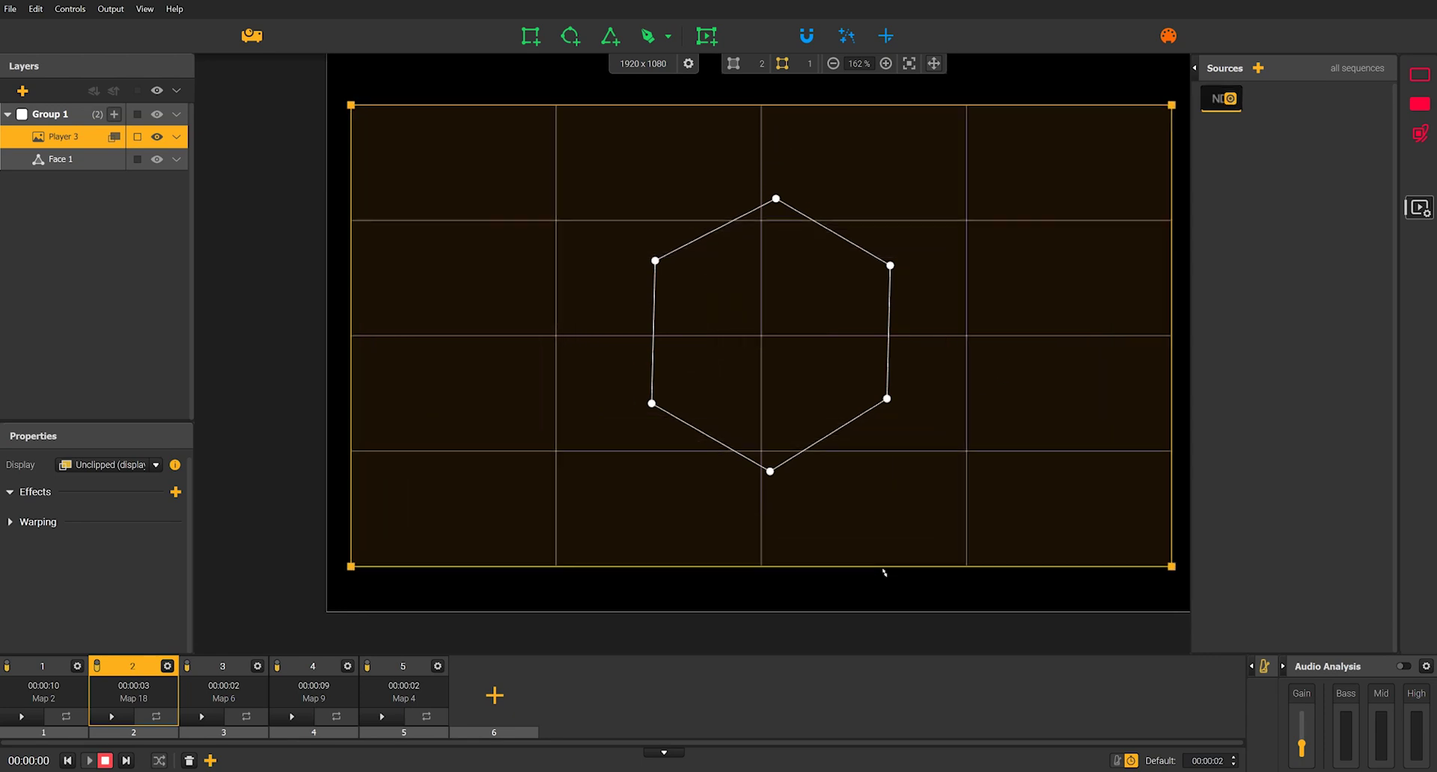
{"action": "scroll", "coordinate": [890, 527], "scroll_direction": "down", "scroll_amount": 3}
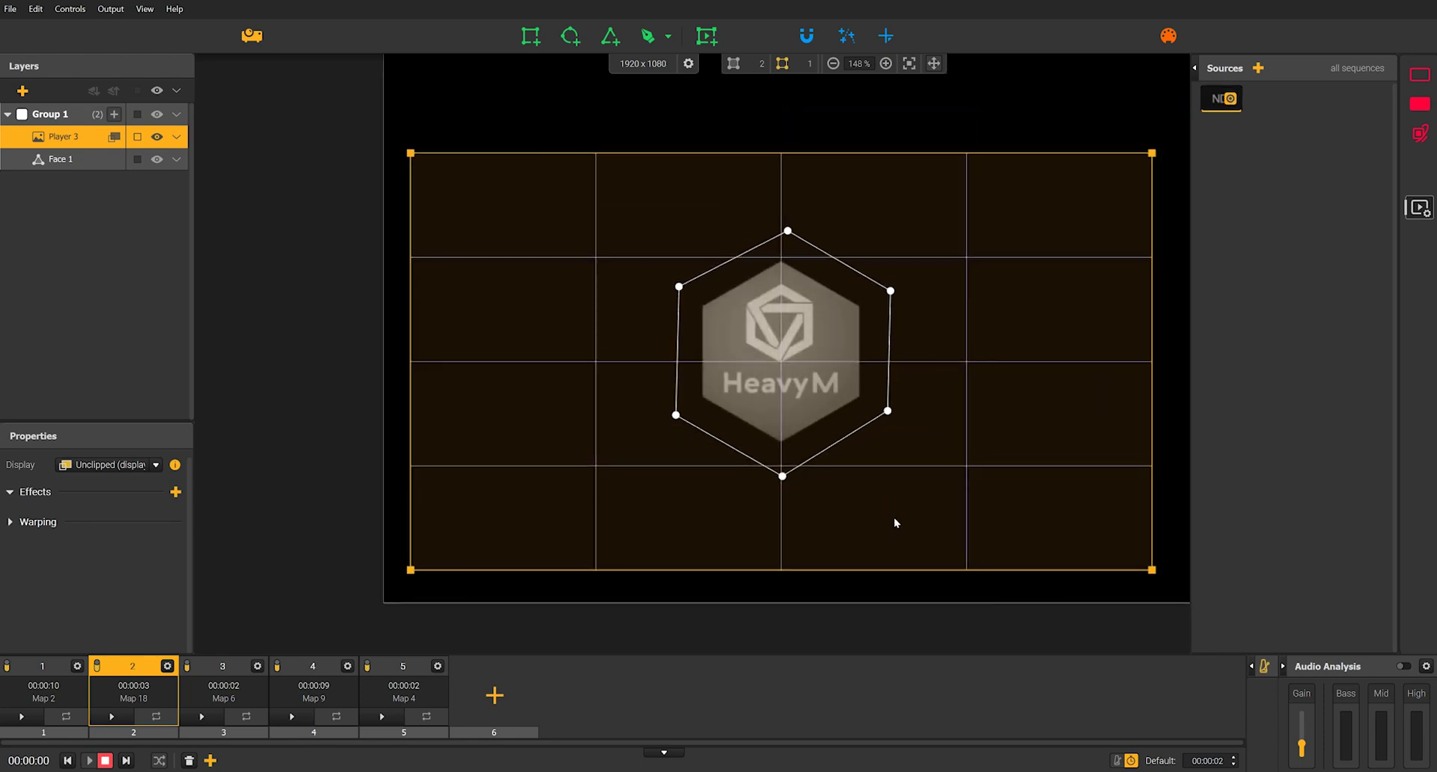
{"action": "scroll", "coordinate": [913, 585], "scroll_direction": "up", "scroll_amount": 1}
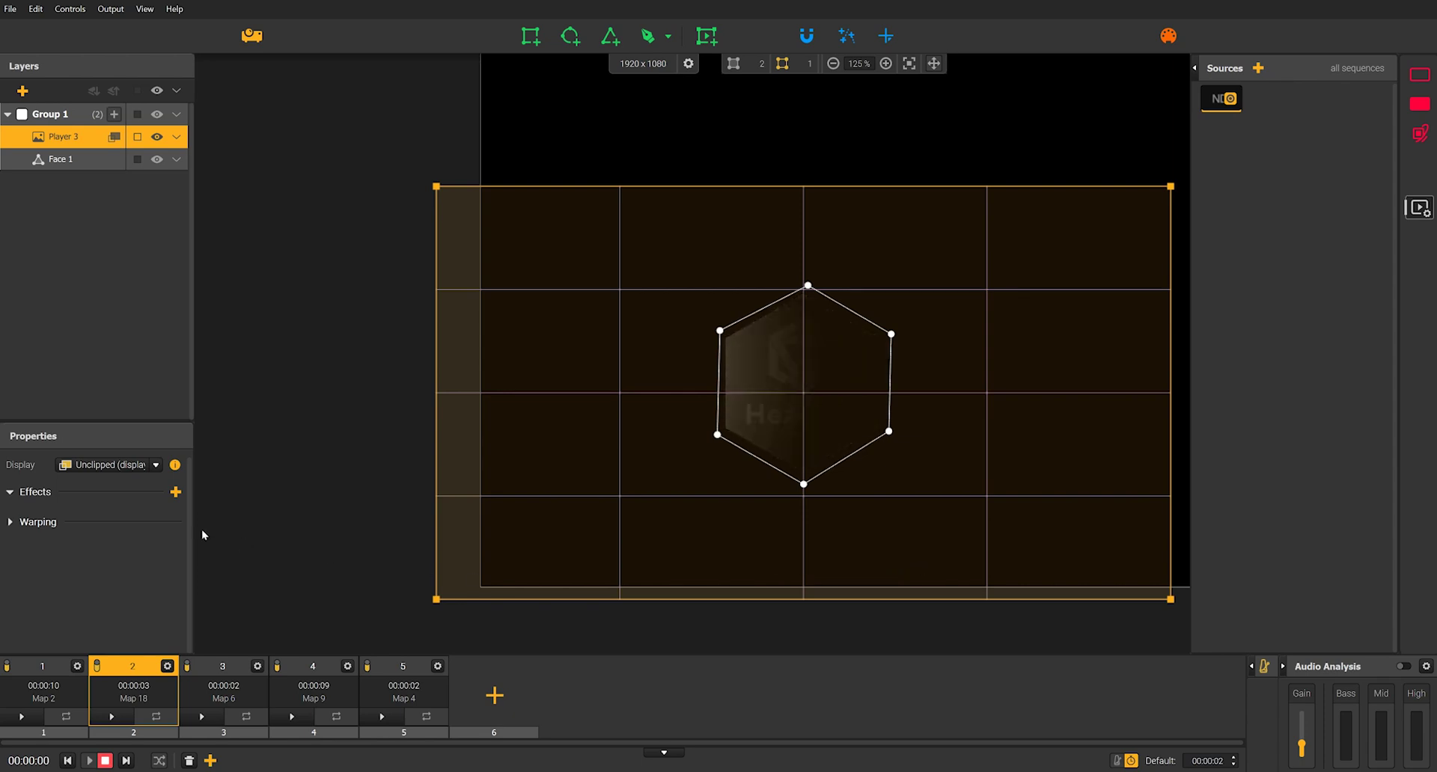
{"action": "left_click", "coordinate": [176, 494]}
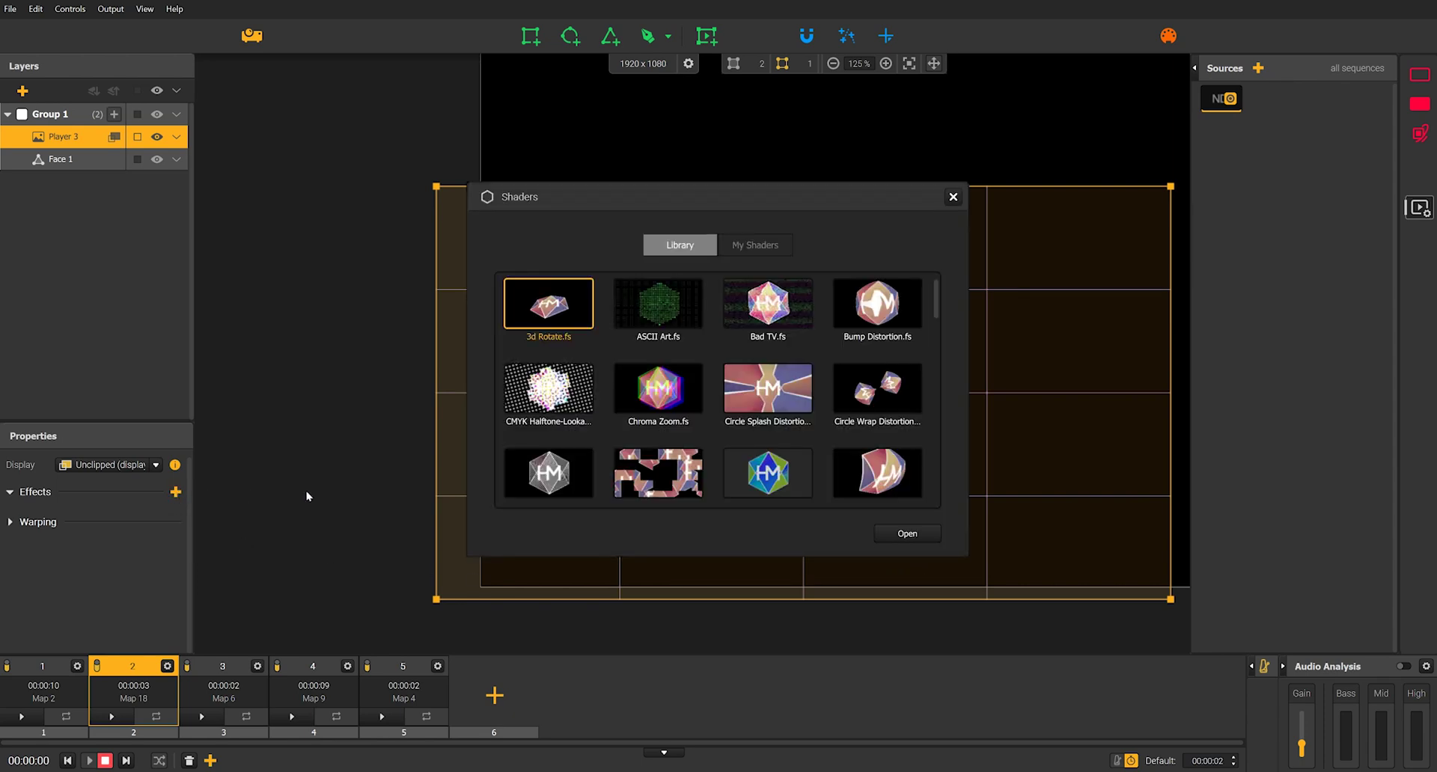
Apply the HSVtoRGB.fs shader to the logo player.
{"action": "left_click_drag", "start_coordinate": [936, 312], "coordinate": [941, 372]}
{"action": "left_click", "coordinate": [657, 427]}
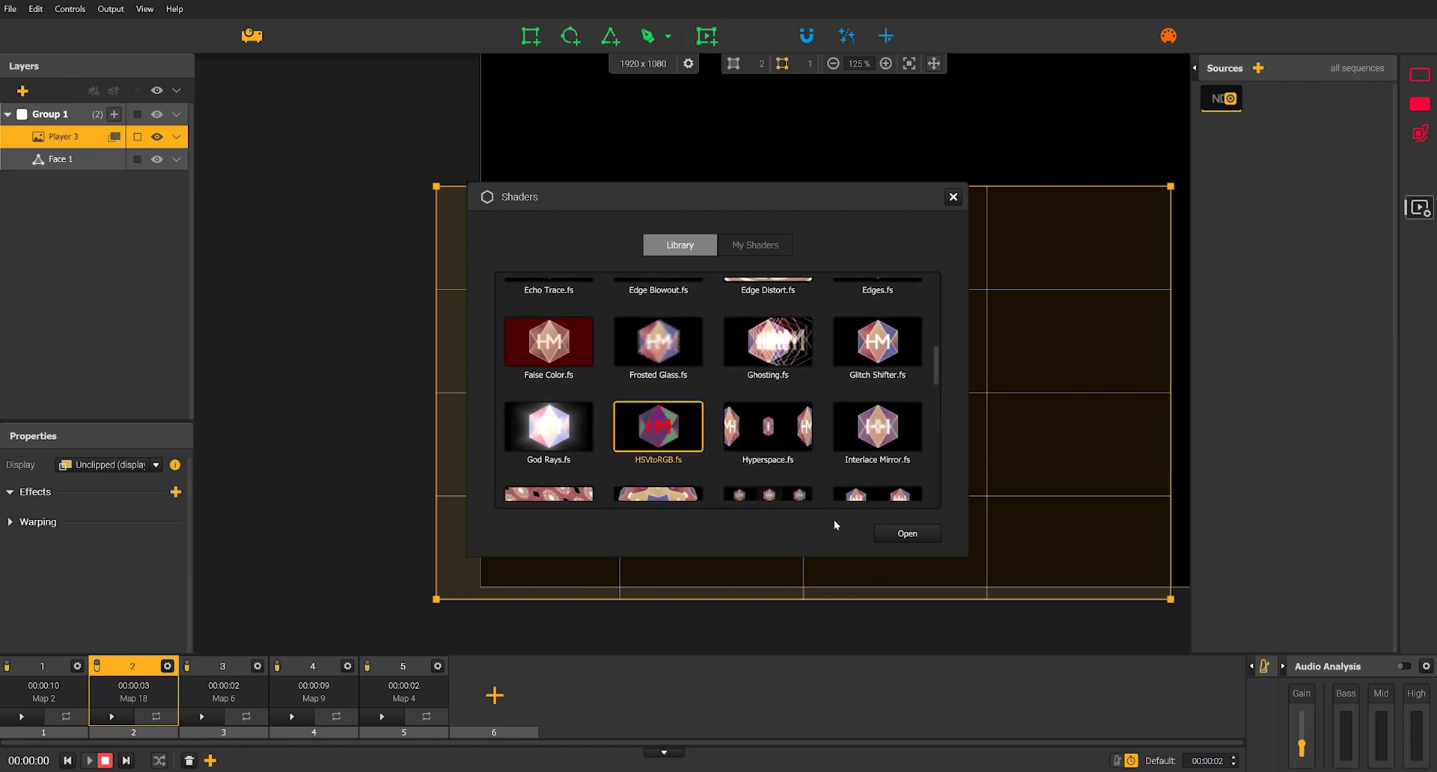
{"action": "left_click", "coordinate": [910, 534]}
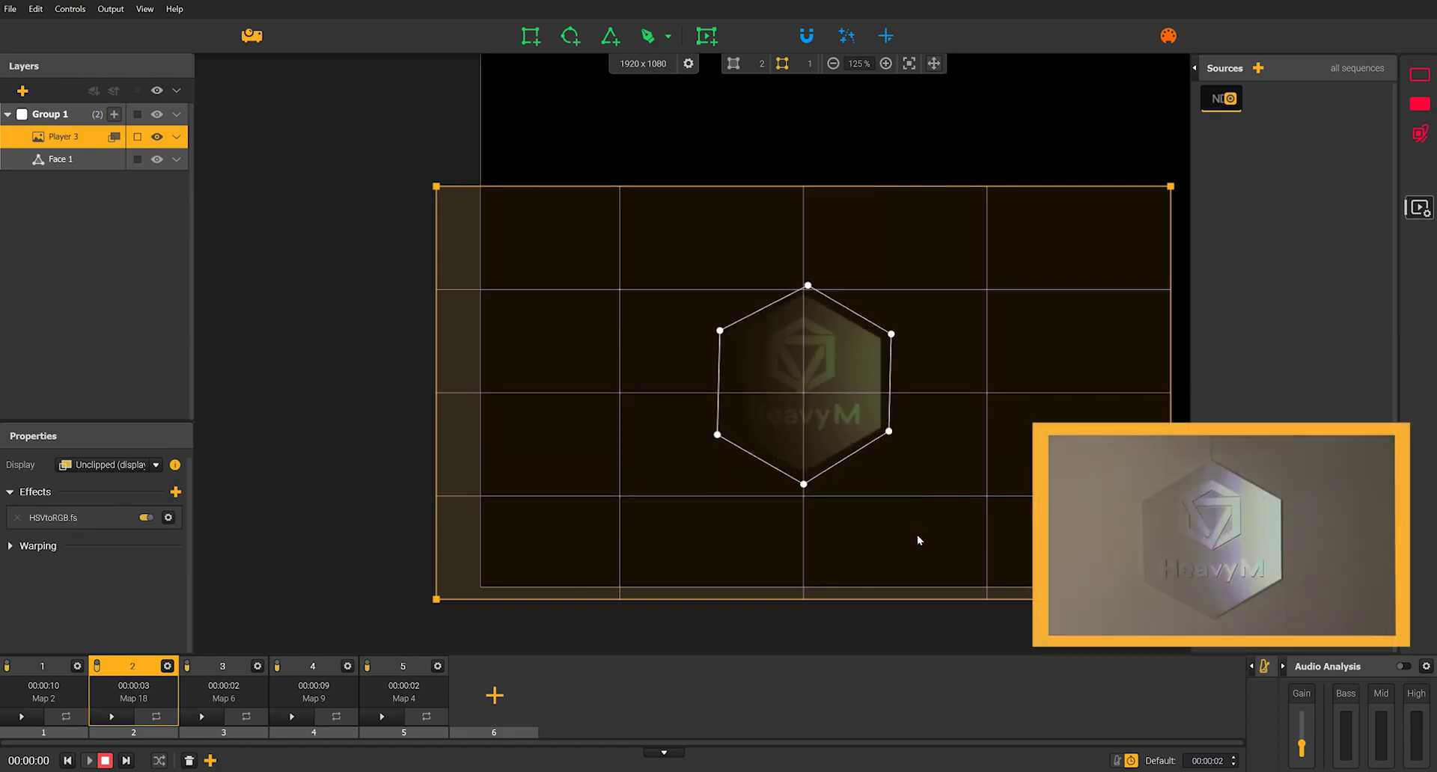
Pan the canvas, change the active sequence, then browse the shader library and close it.
{"action": "scroll", "coordinate": [859, 429], "scroll_direction": "up", "scroll_amount": 3}
{"action": "key", "text": "space"}
{"action": "left_click_drag", "start_coordinate": [933, 425], "coordinate": [883, 416]}
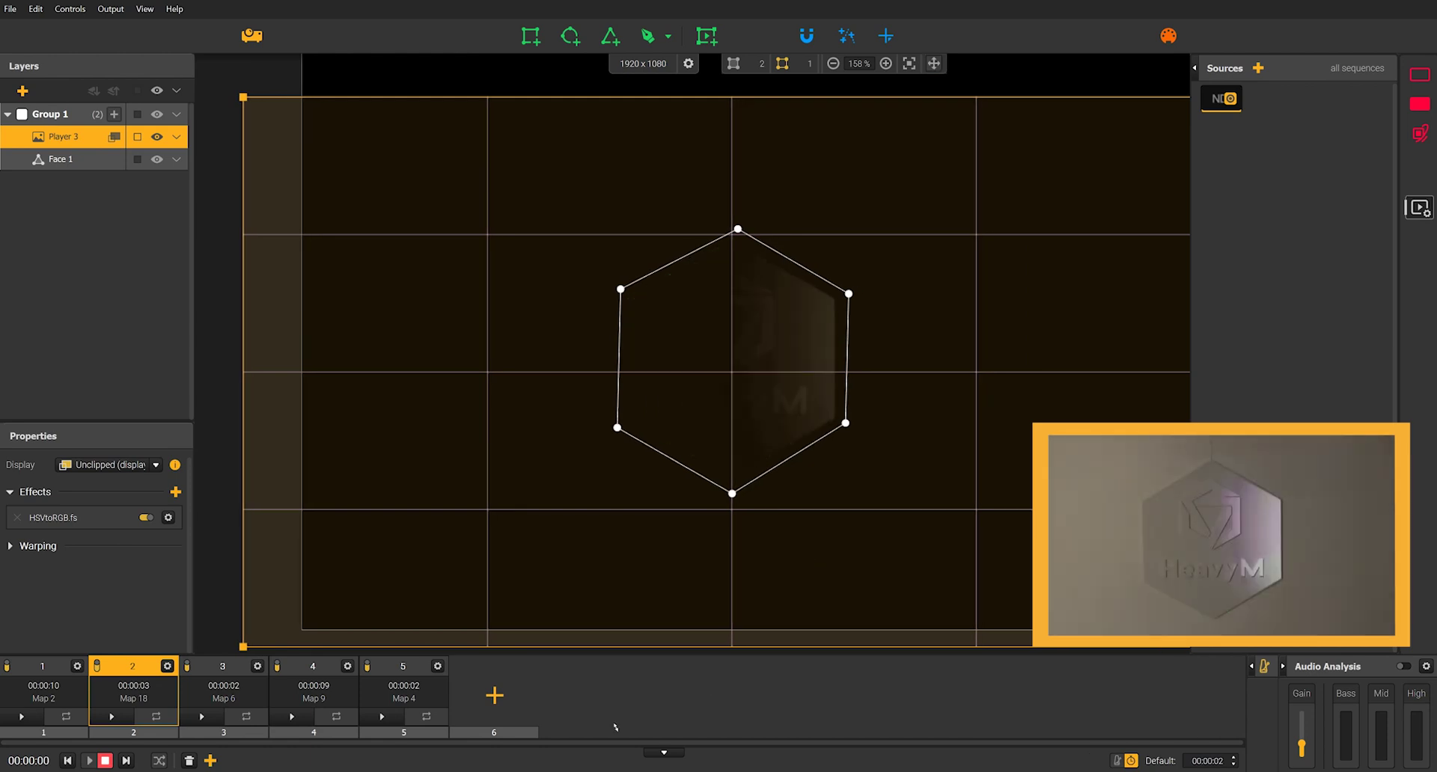
{"action": "left_click", "coordinate": [167, 665]}
{"action": "left_click", "coordinate": [208, 570]}
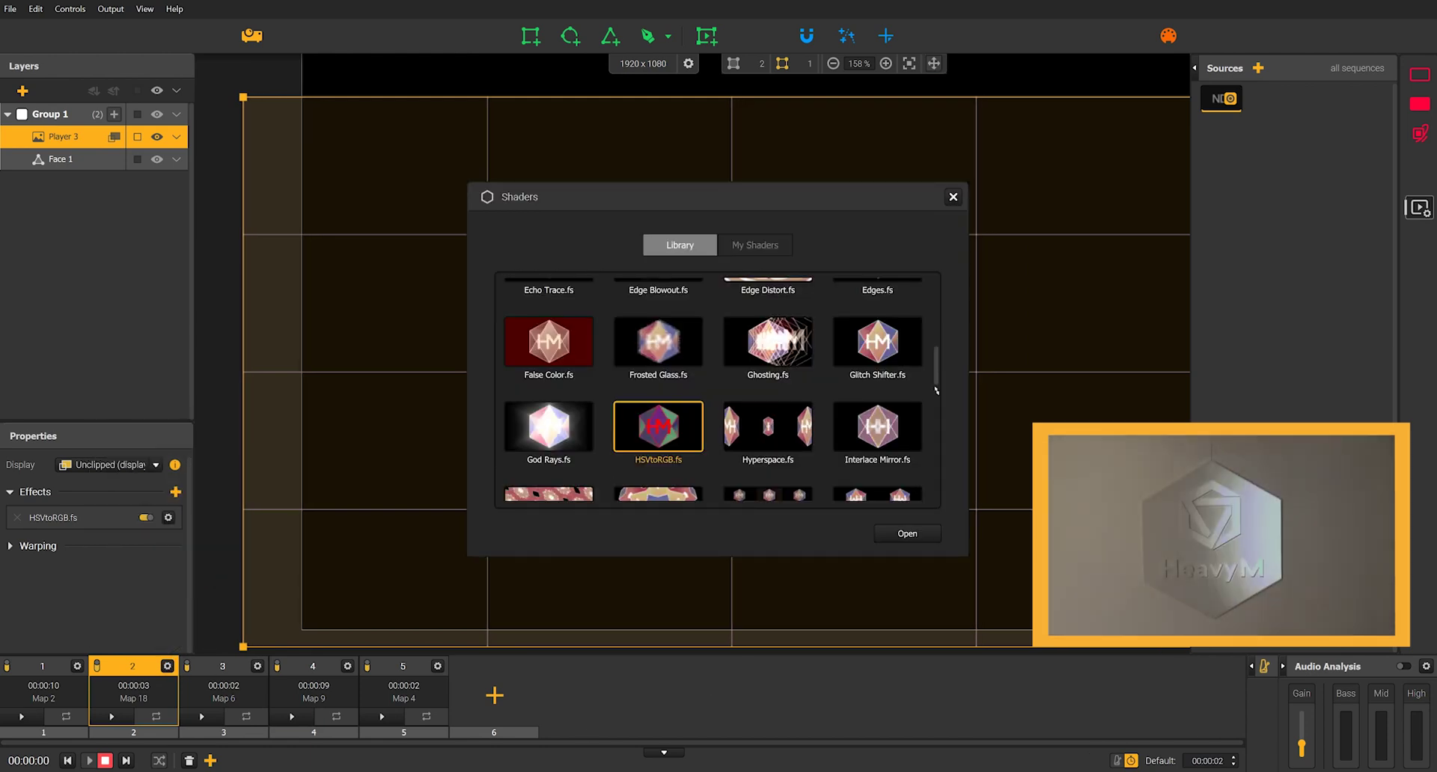
{"action": "scroll", "coordinate": [935, 416], "scroll_direction": "down", "scroll_amount": 5}
{"action": "scroll", "coordinate": [935, 415], "scroll_direction": "down", "scroll_amount": 5}
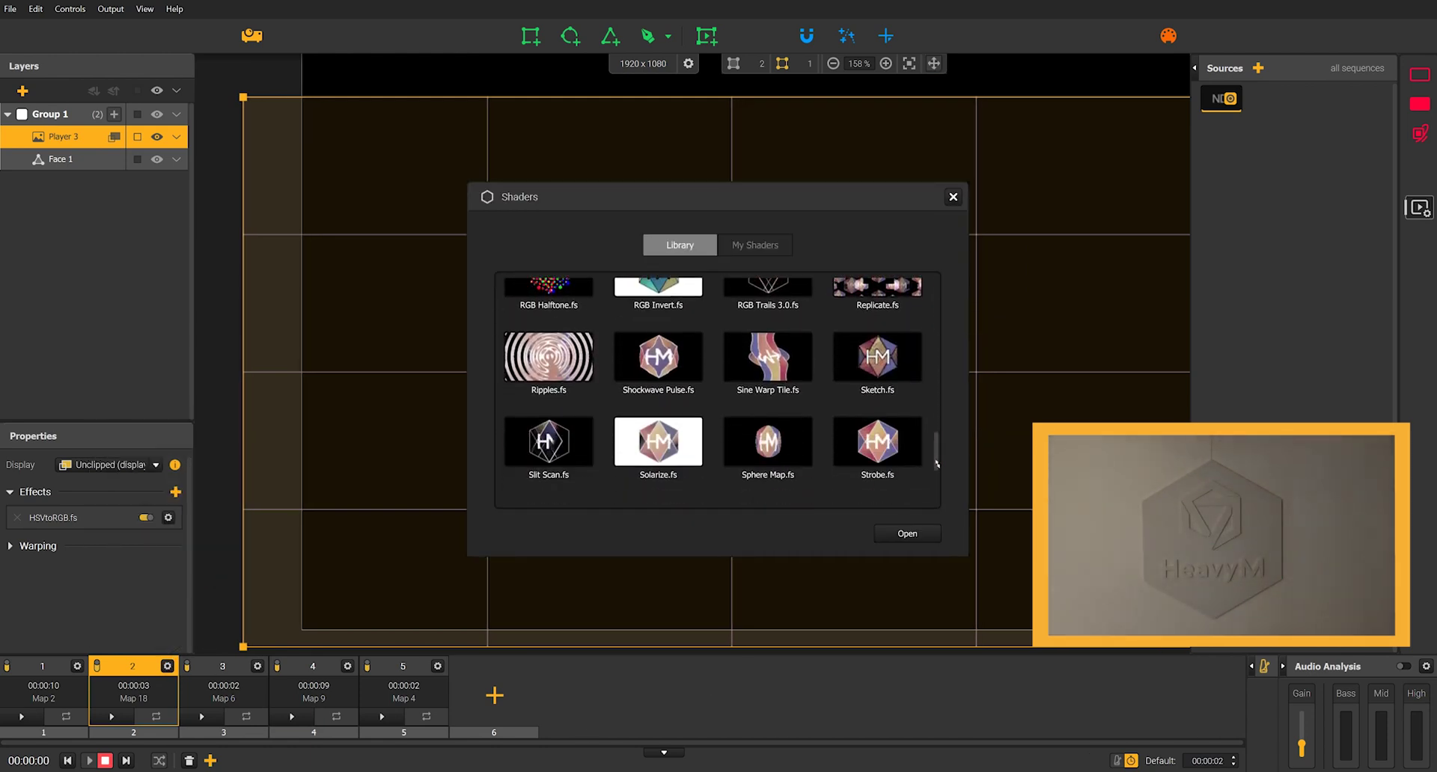
{"action": "left_click", "coordinate": [907, 534]}
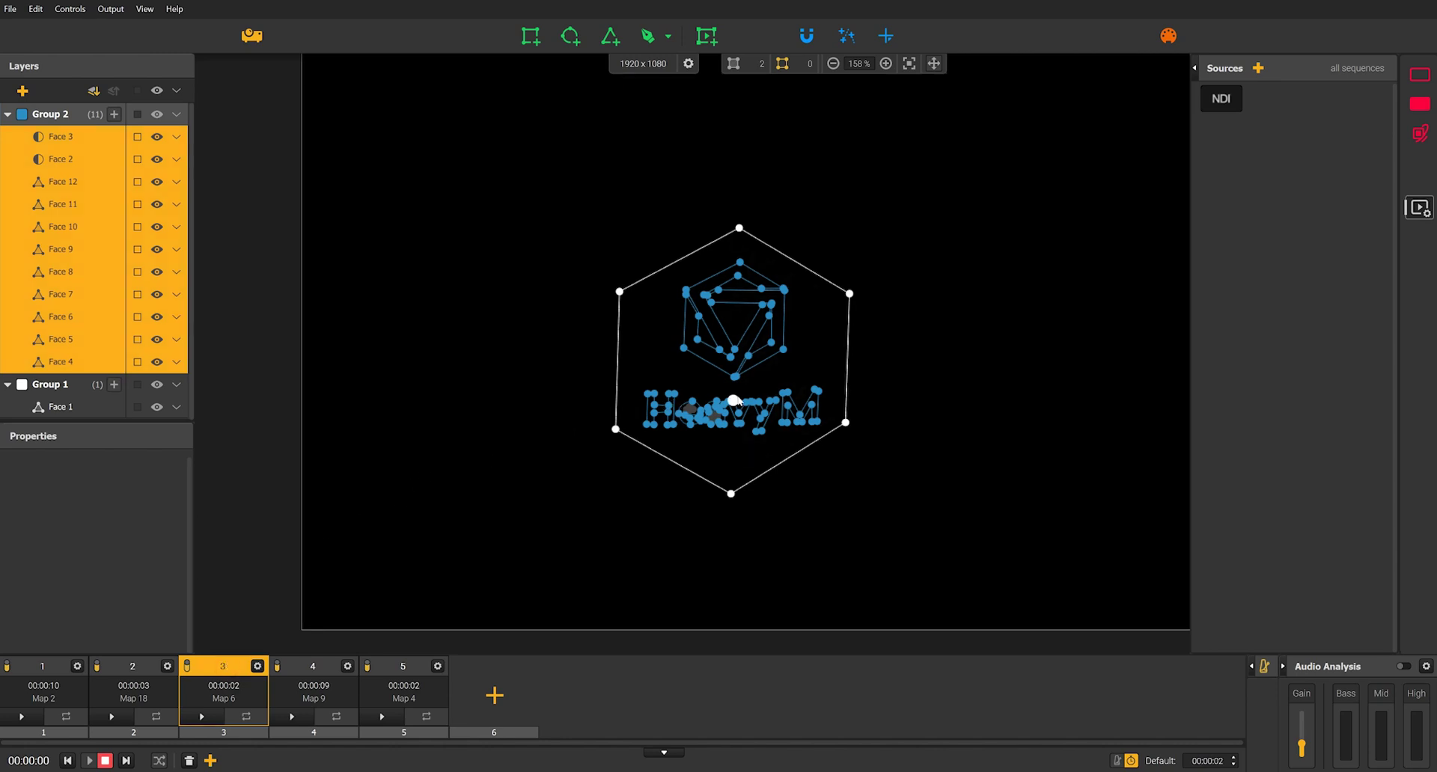
Fill all Group 2 logo shapes with a blue-to-purple linear gradient.
{"action": "scroll", "coordinate": [733, 401], "scroll_direction": "up", "scroll_amount": 2}
{"action": "left_click", "coordinate": [48, 124]}
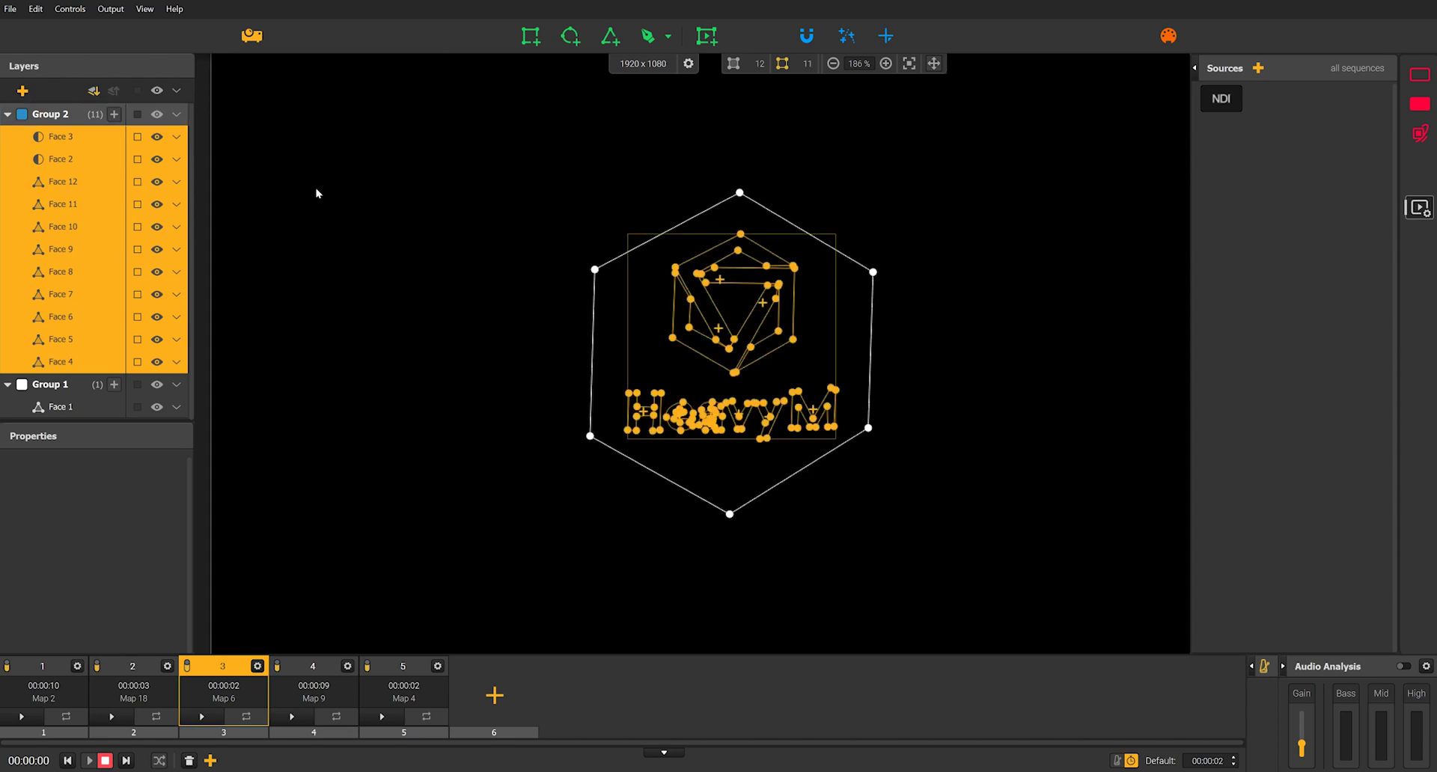
{"action": "left_click", "coordinate": [1419, 104]}
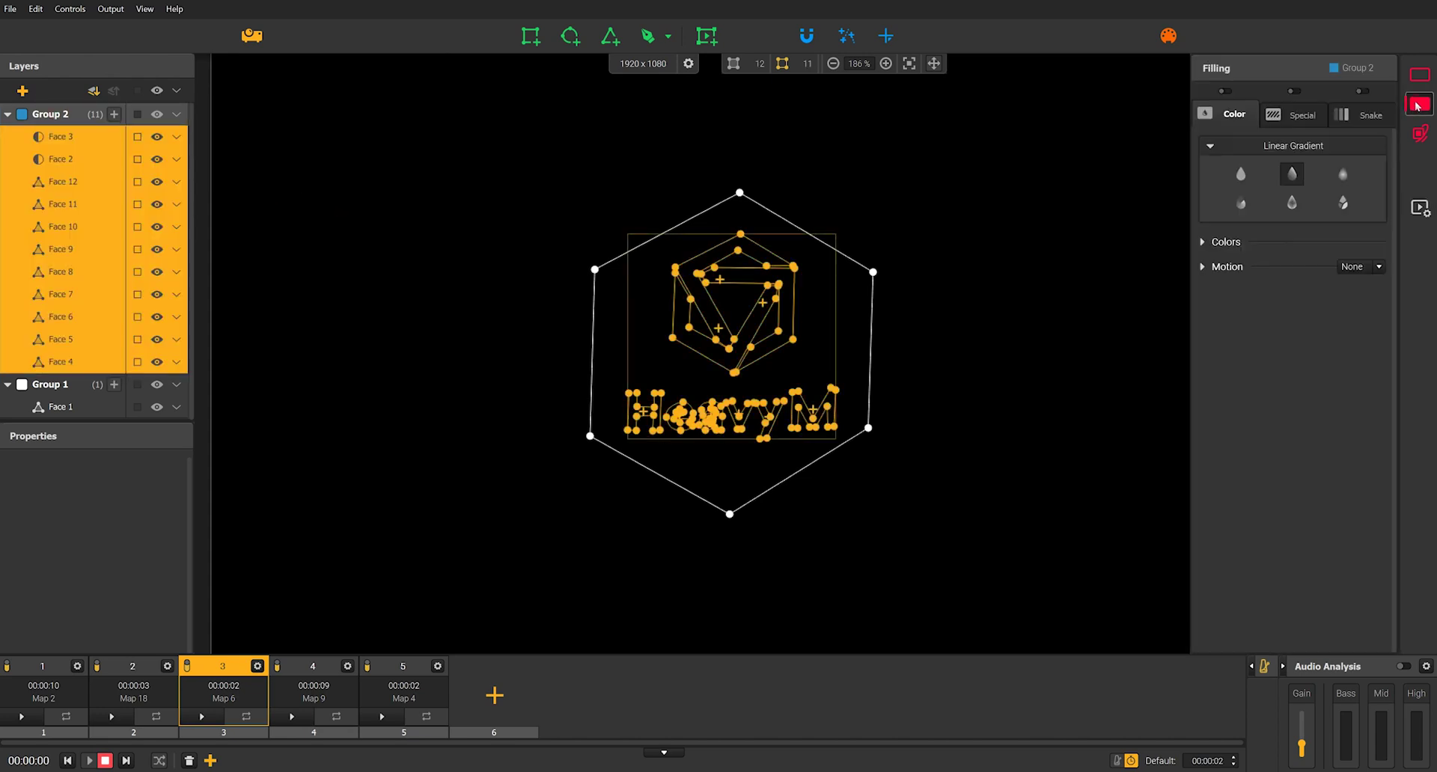
{"action": "left_click", "coordinate": [1225, 91]}
{"action": "scroll", "coordinate": [846, 345], "scroll_direction": "up", "scroll_amount": 4}
{"action": "left_click", "coordinate": [1219, 242]}
{"action": "left_click", "coordinate": [1214, 264]}
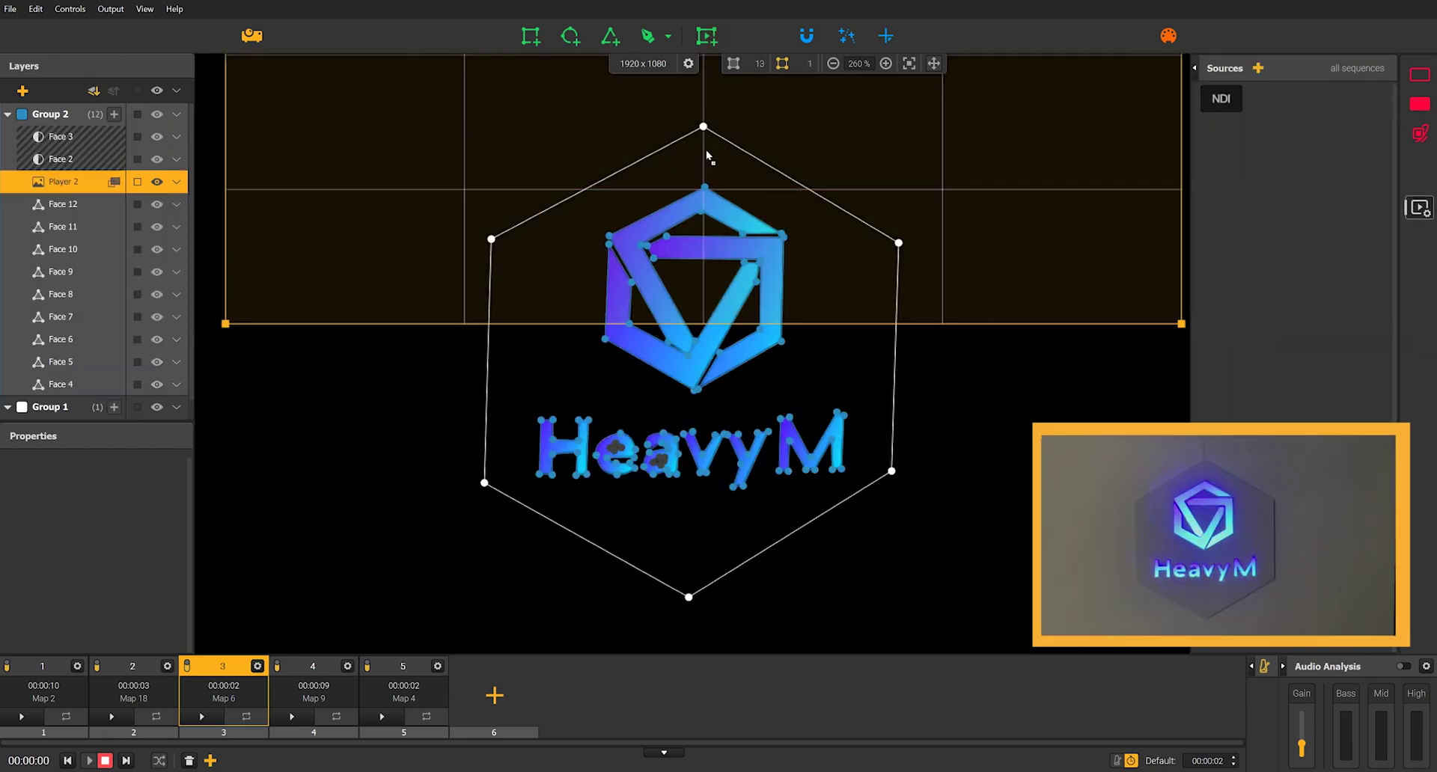
{"action": "scroll", "coordinate": [709, 156], "scroll_direction": "down", "scroll_amount": 2}
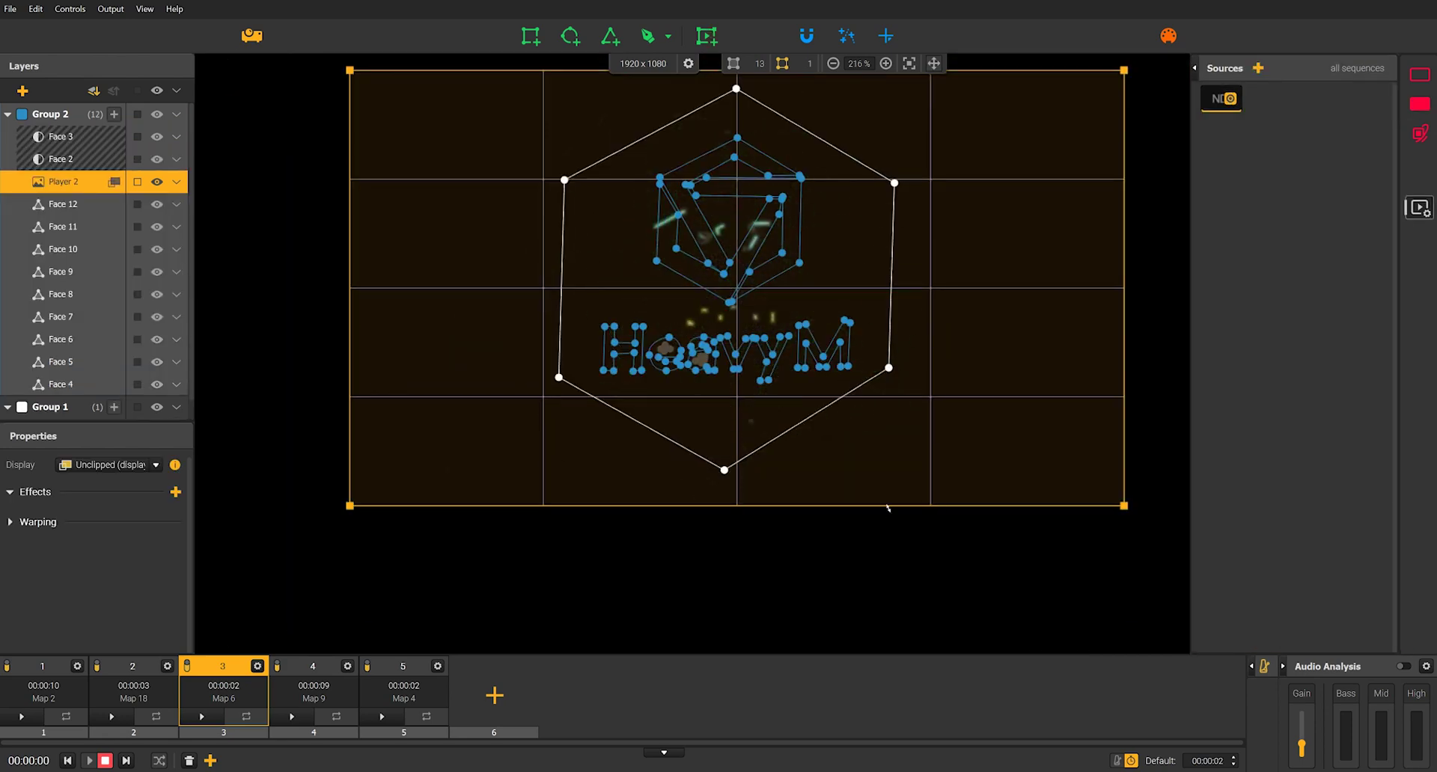
{"action": "scroll", "coordinate": [949, 461], "scroll_direction": "down", "scroll_amount": 2}
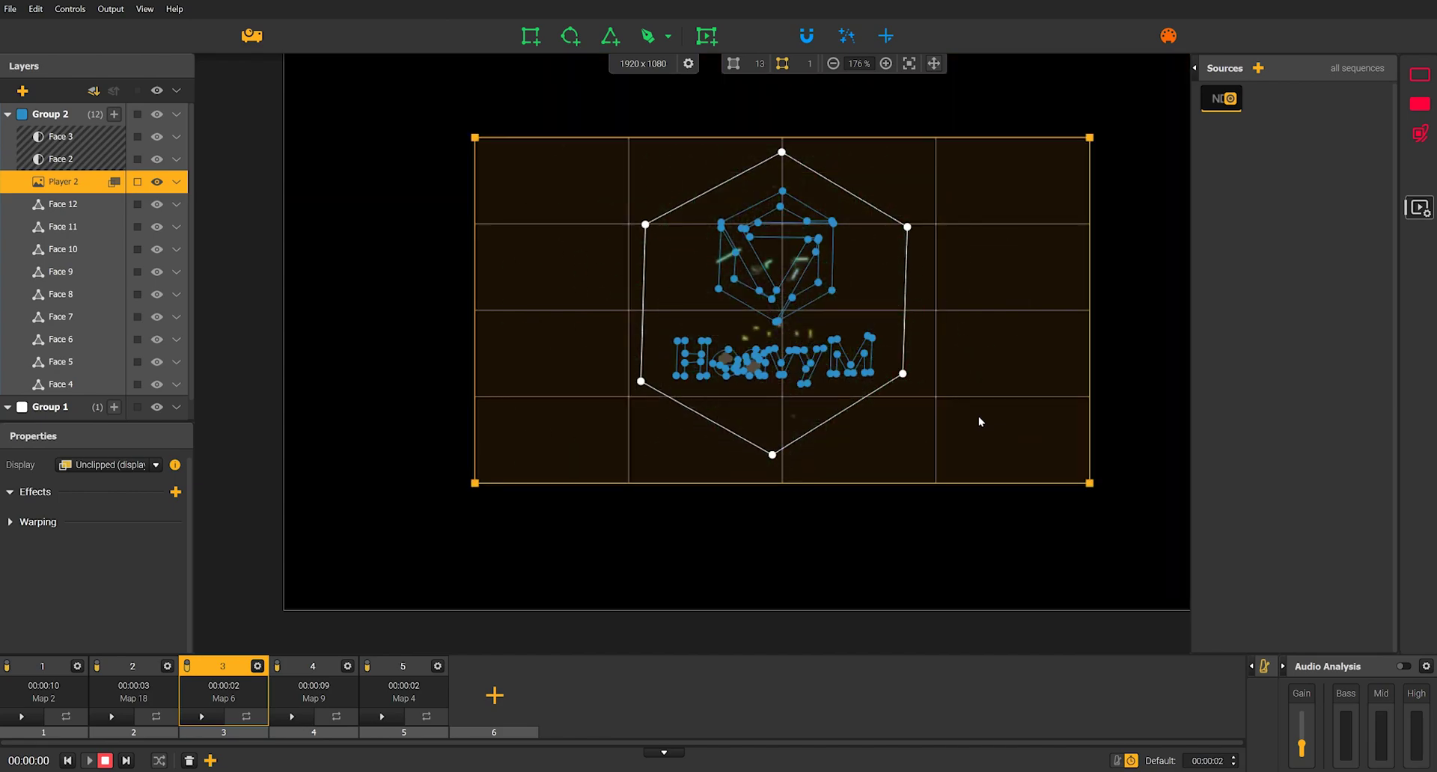